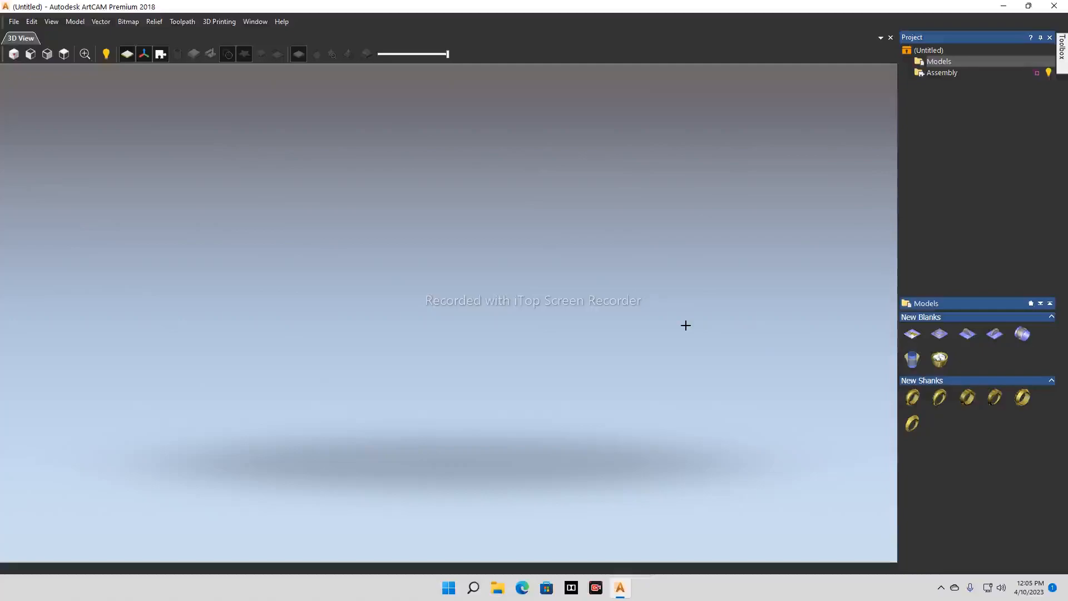
# - Create a rotary shank in American standard size 7, with 8 mm width, 5 mm border, 2 mm thickness and 30 pix/mm resolution
pyautogui.click(1028, 338)
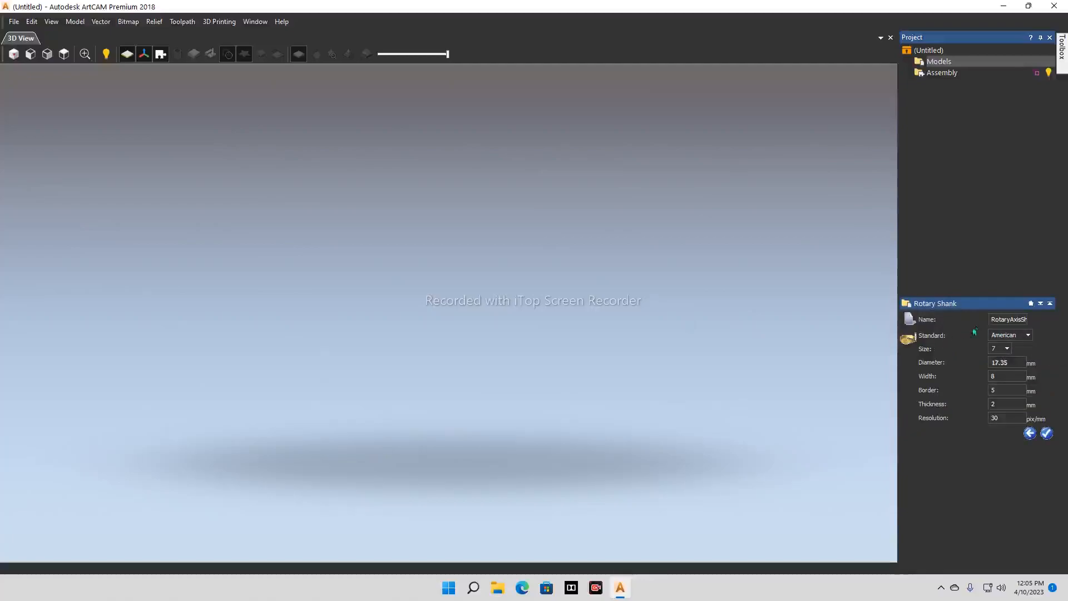
pyautogui.click(1004, 318)
pyautogui.click(1005, 336)
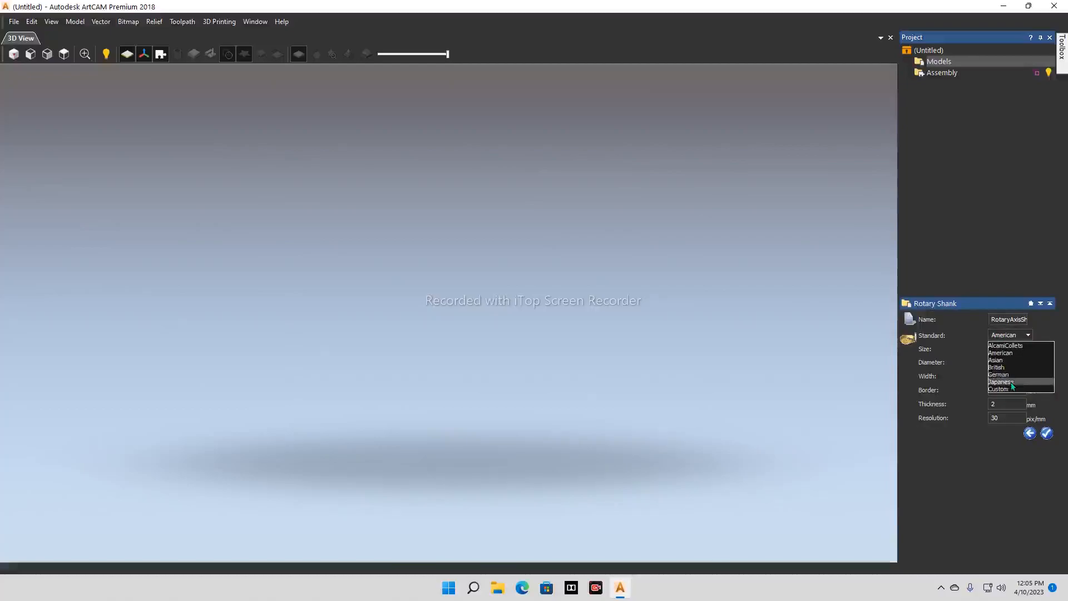
pyautogui.click(1007, 353)
pyautogui.click(1007, 348)
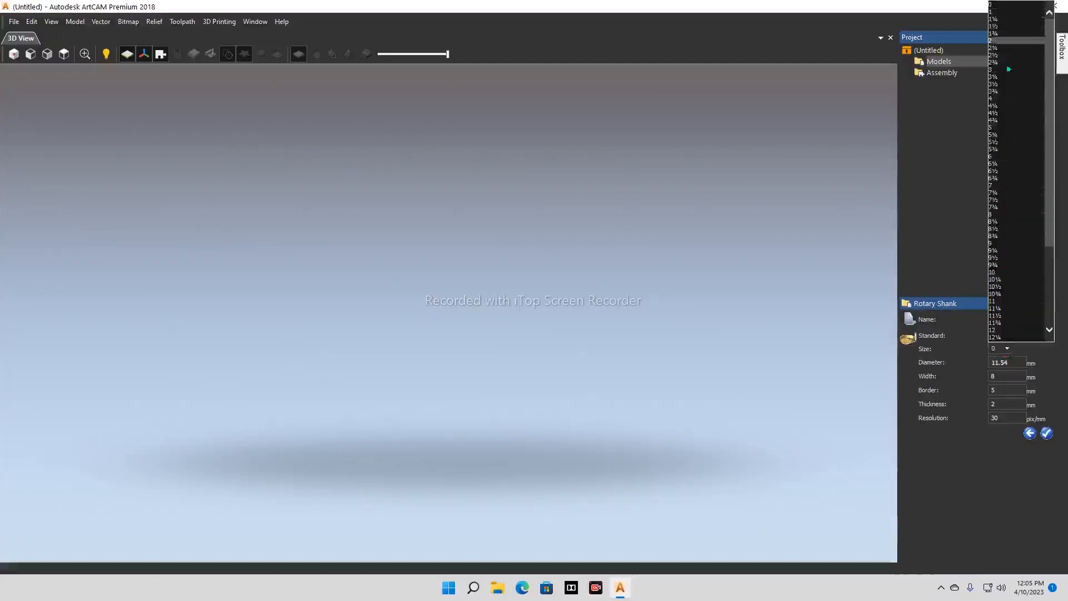
pyautogui.scroll(-5, 1016, 280)
pyautogui.scroll(5, 1016, 325)
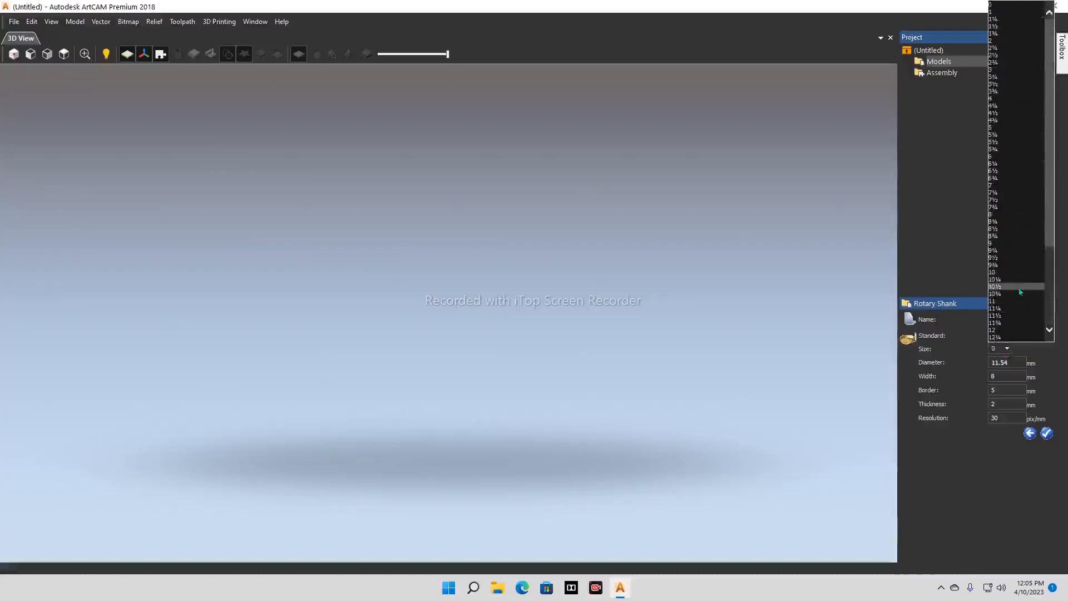
pyautogui.click(993, 186)
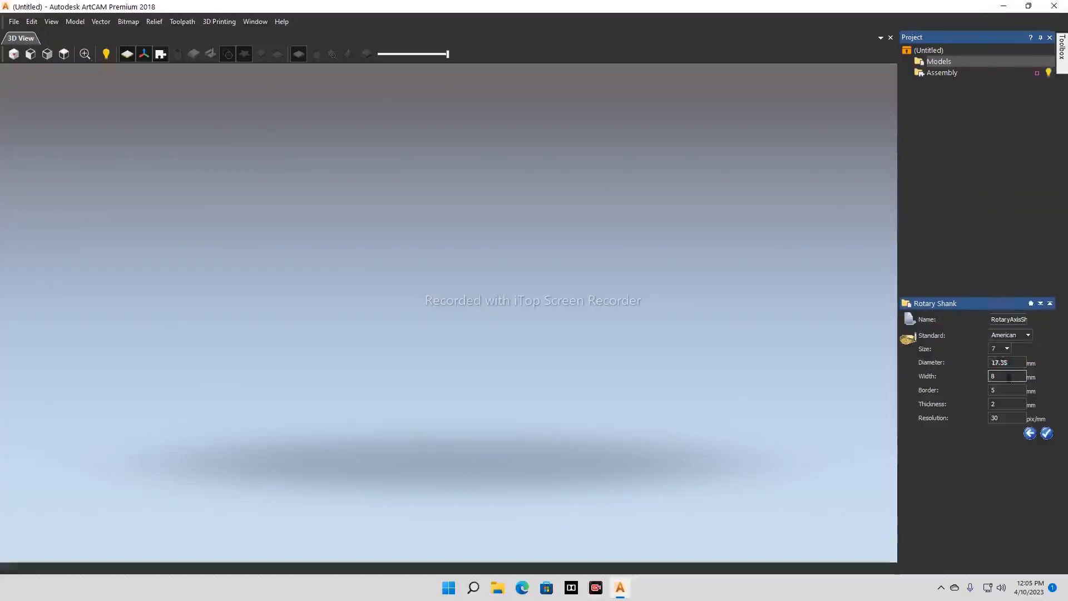
pyautogui.click(998, 391)
pyautogui.click(1008, 400)
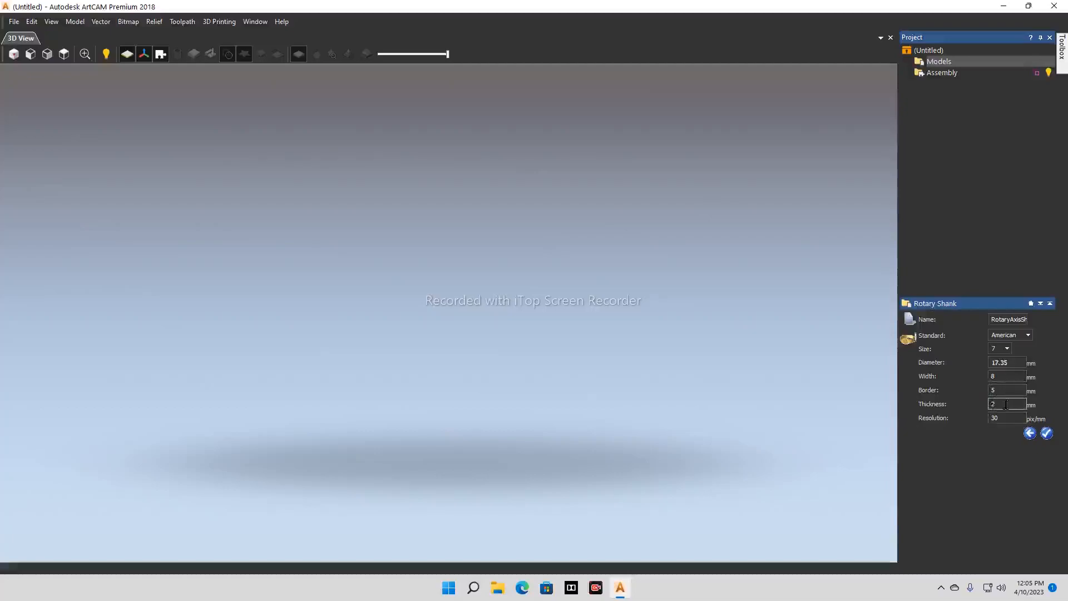
pyautogui.click(1052, 433)
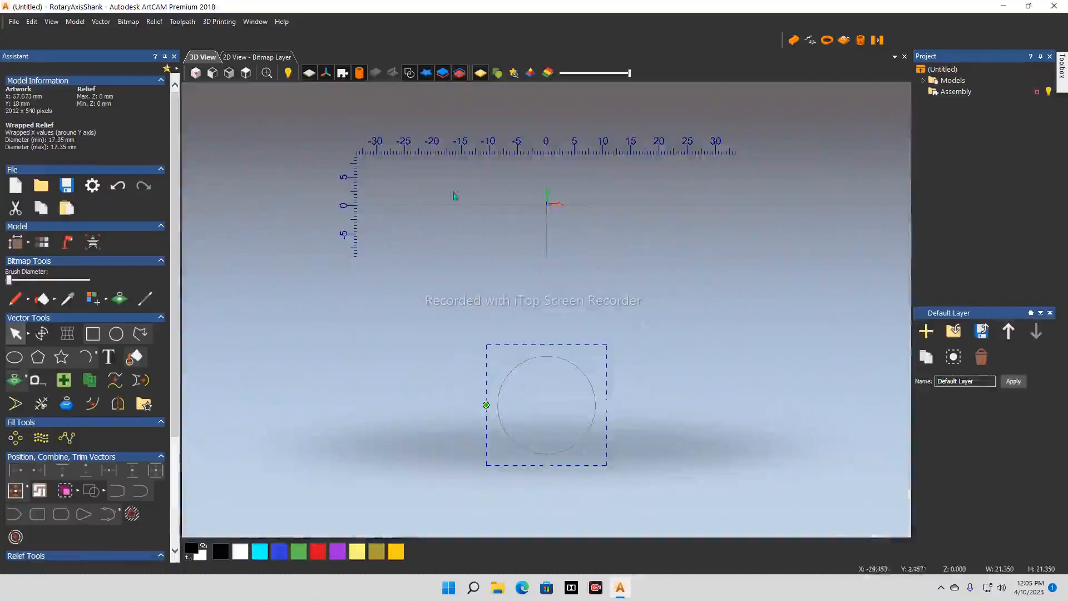
# - Offset the shank's horizontal centre line by 3 mm on both sides with sharp corners
pyautogui.click(196, 72)
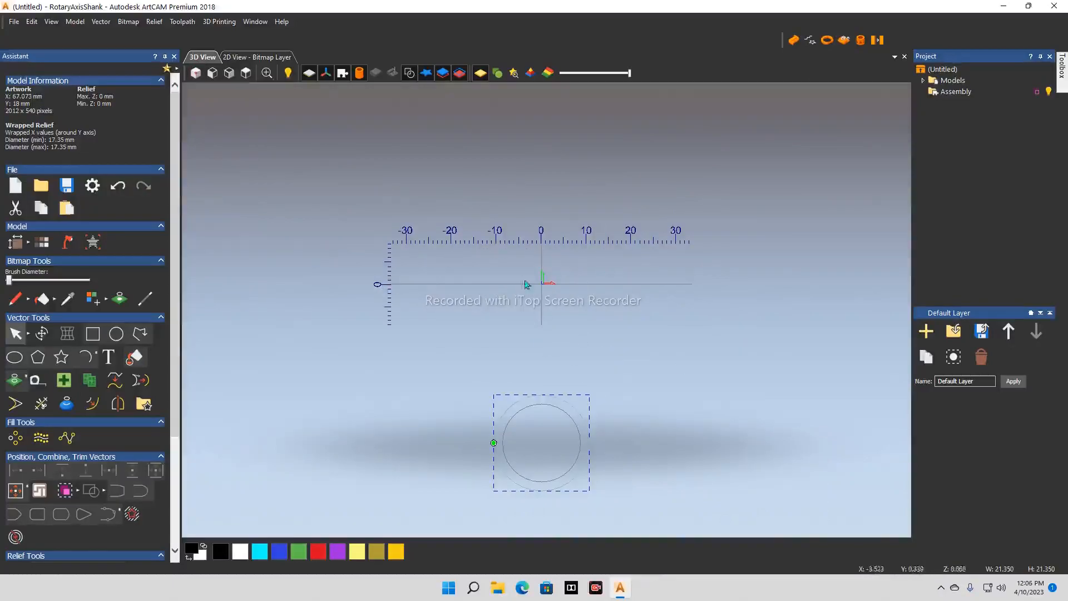
pyautogui.scroll(1, 553, 247)
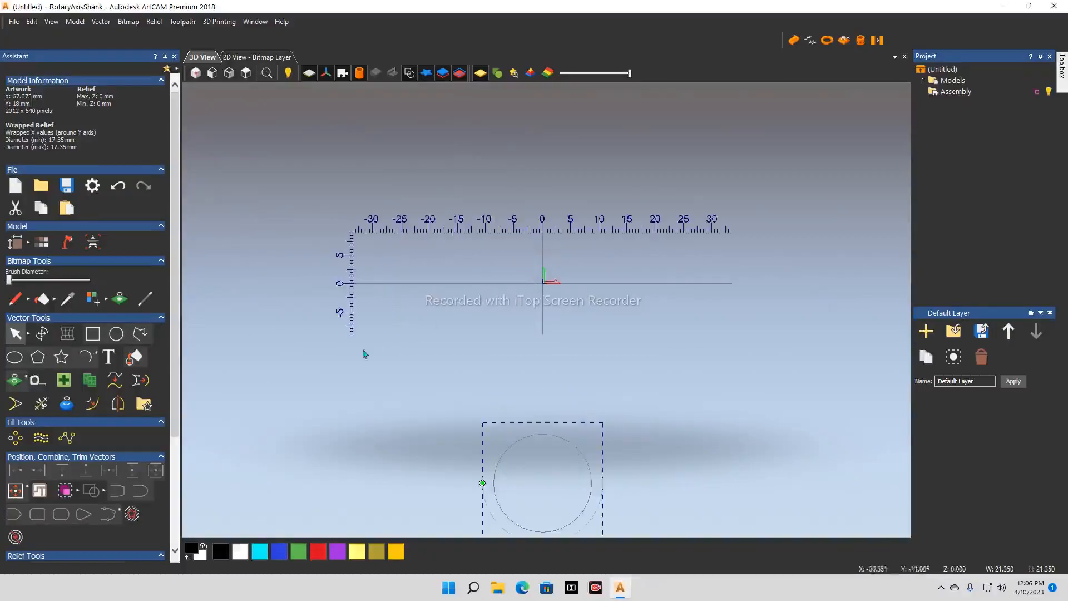
pyautogui.click(495, 290)
pyautogui.click(496, 283)
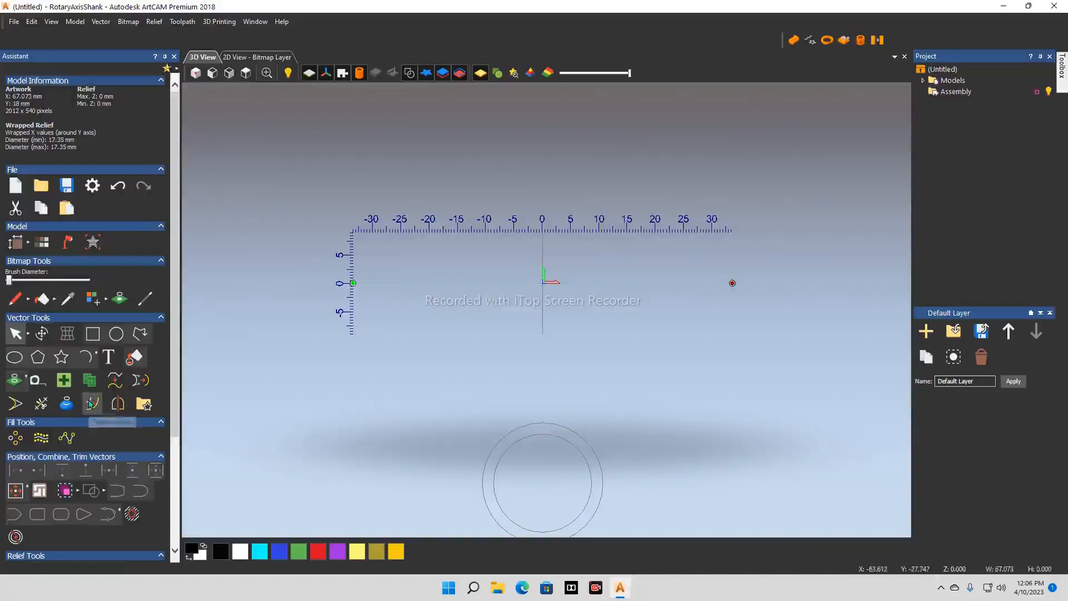
pyautogui.click(93, 403)
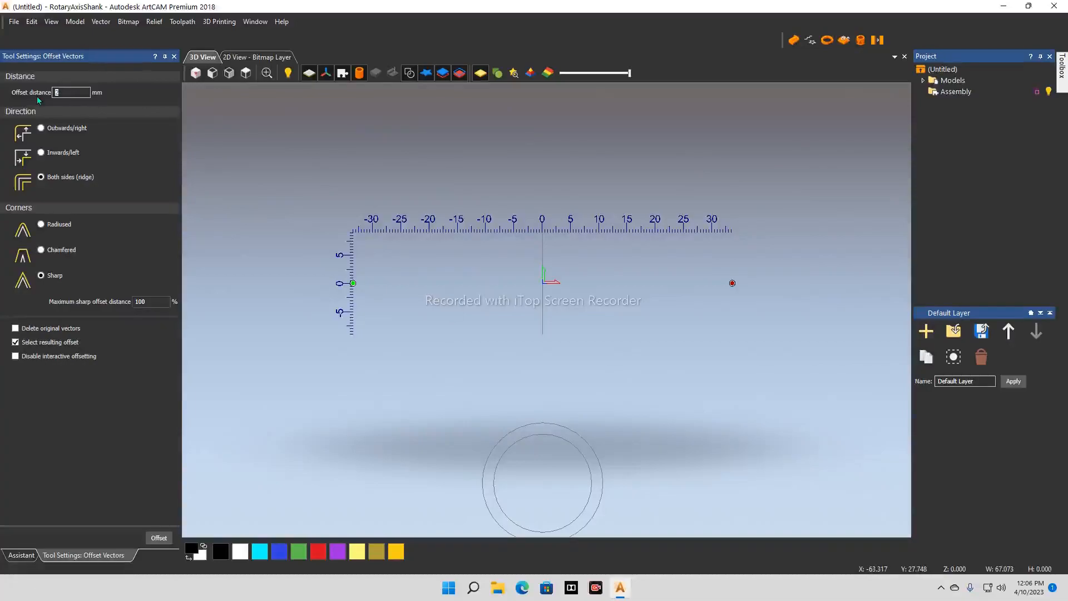
pyautogui.write('3')
pyautogui.click(159, 538)
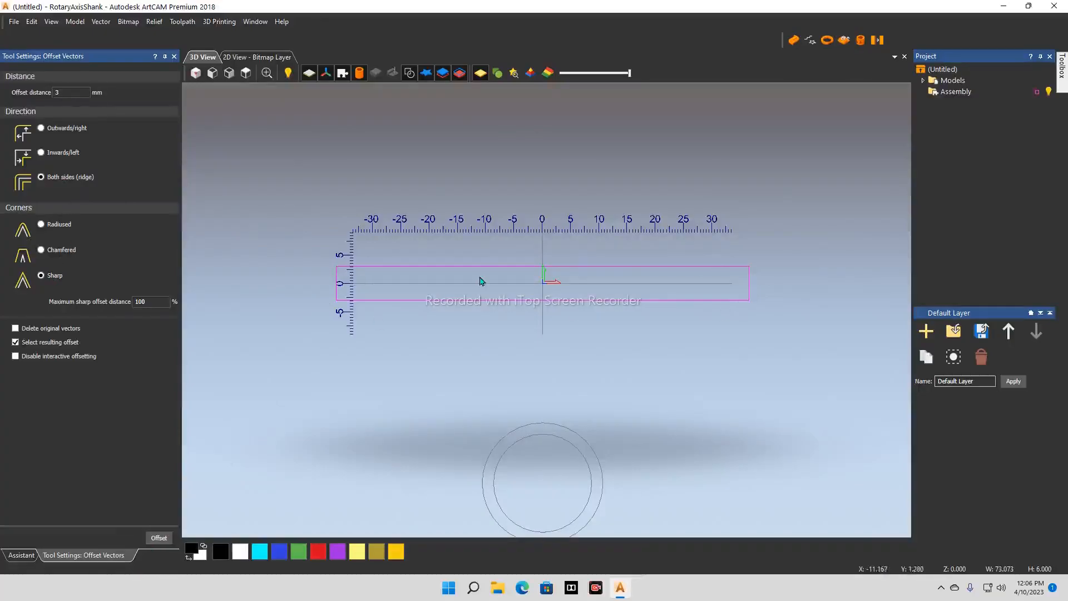
pyautogui.click(174, 56)
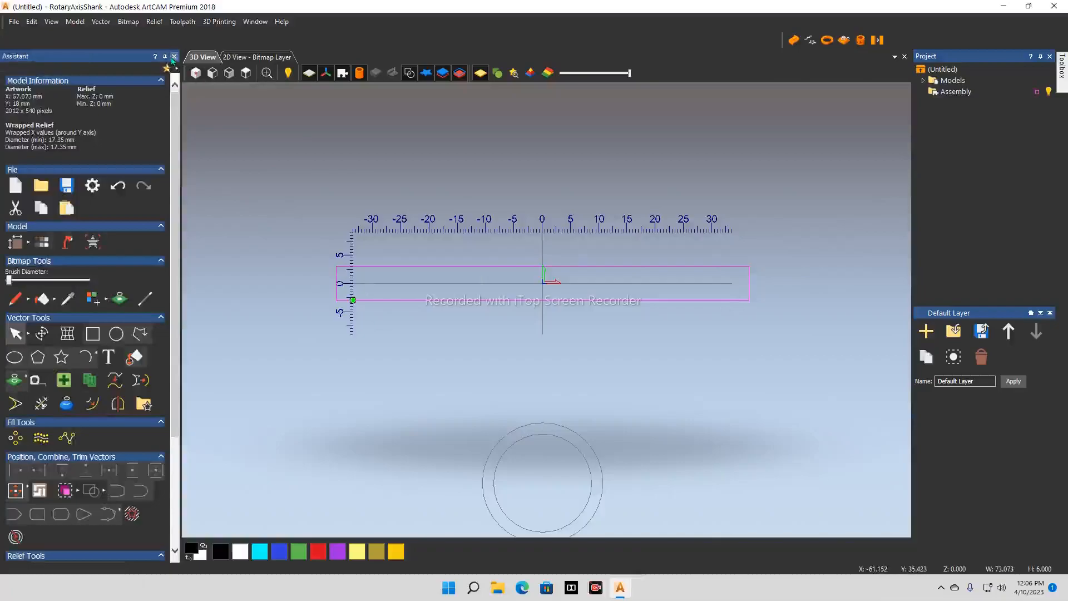
# - Give the offset rectangle a round shape profile with the Shape Editor
pyautogui.scroll(-5, 37, 407)
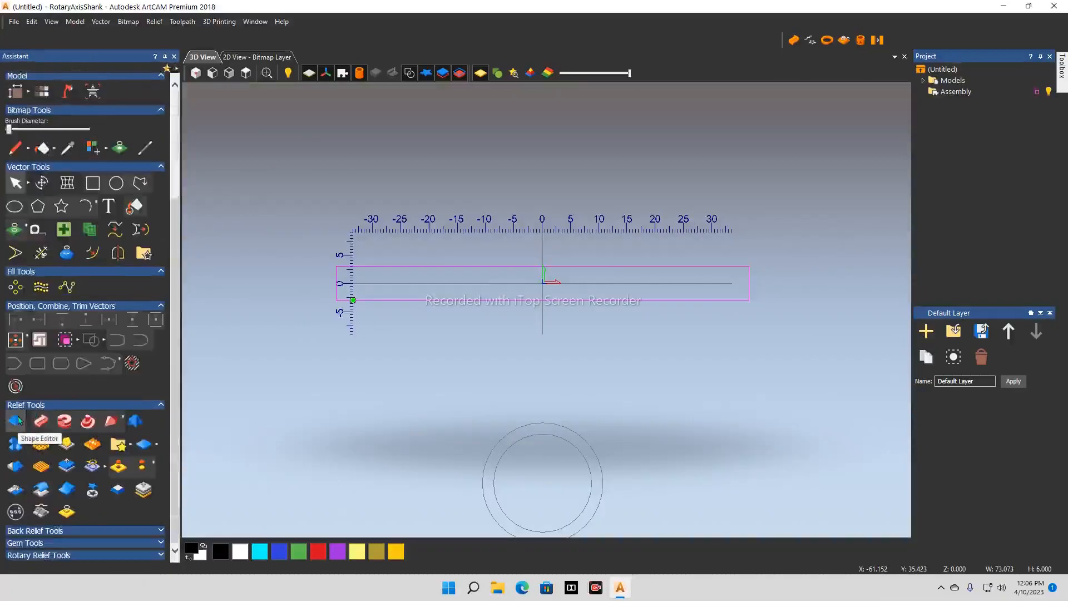
pyautogui.click(19, 422)
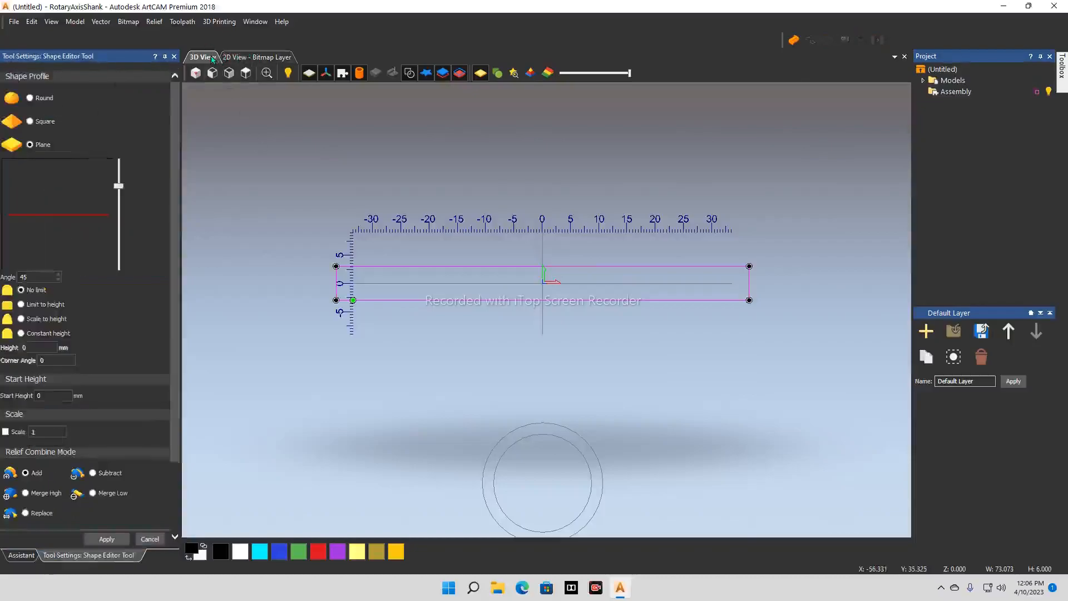
pyautogui.click(31, 98)
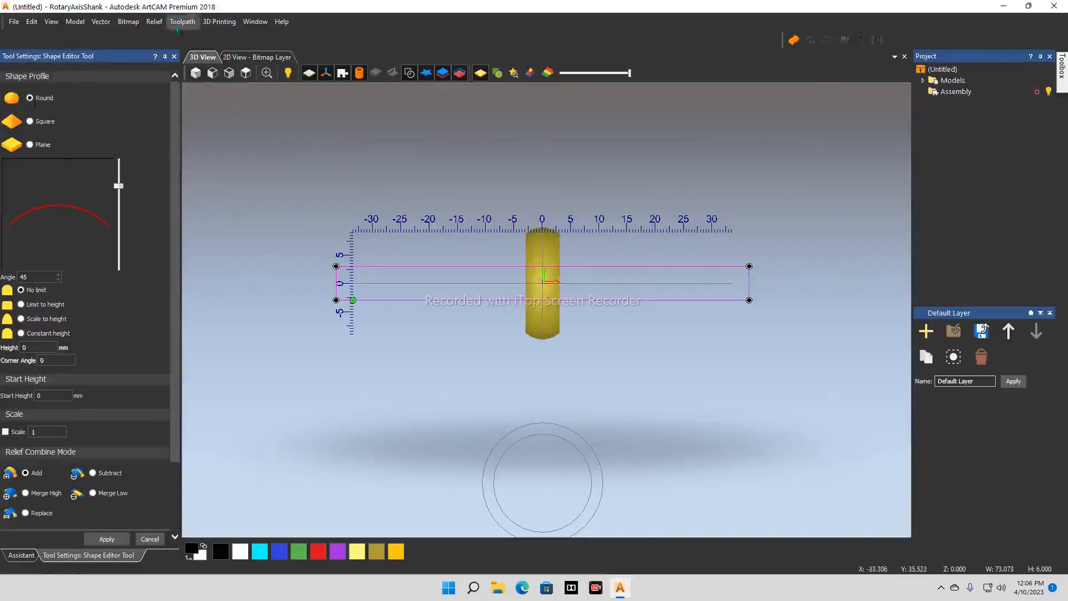
pyautogui.click(195, 73)
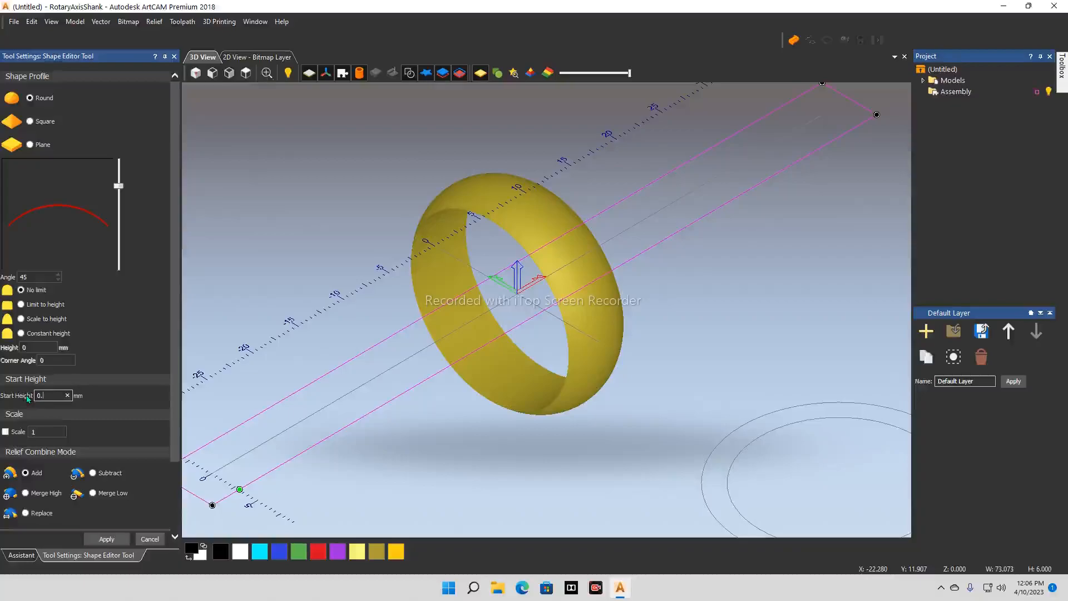
# - Set the round profile's start height to 0.6 mm and finish the shape in Add combine mode
pyautogui.press('Return')
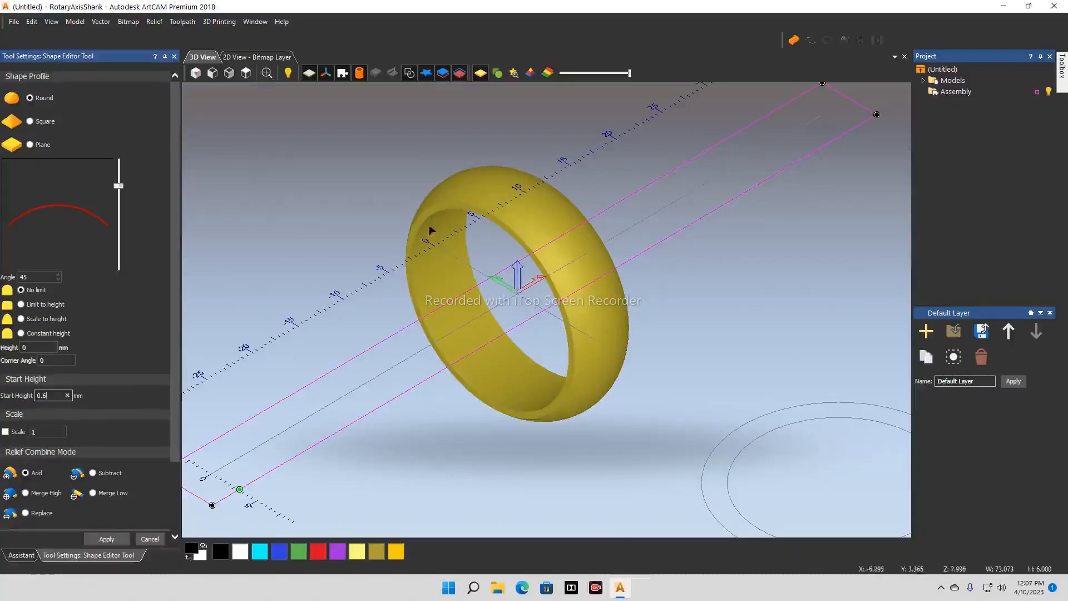
pyautogui.scroll(4, 430, 220)
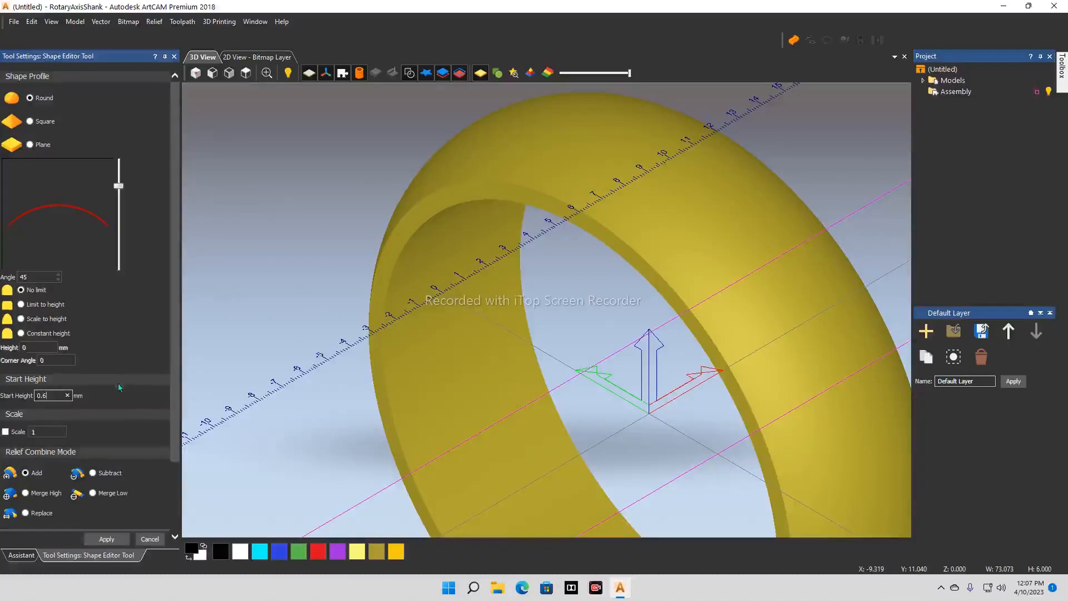
pyautogui.scroll(-3, 31, 420)
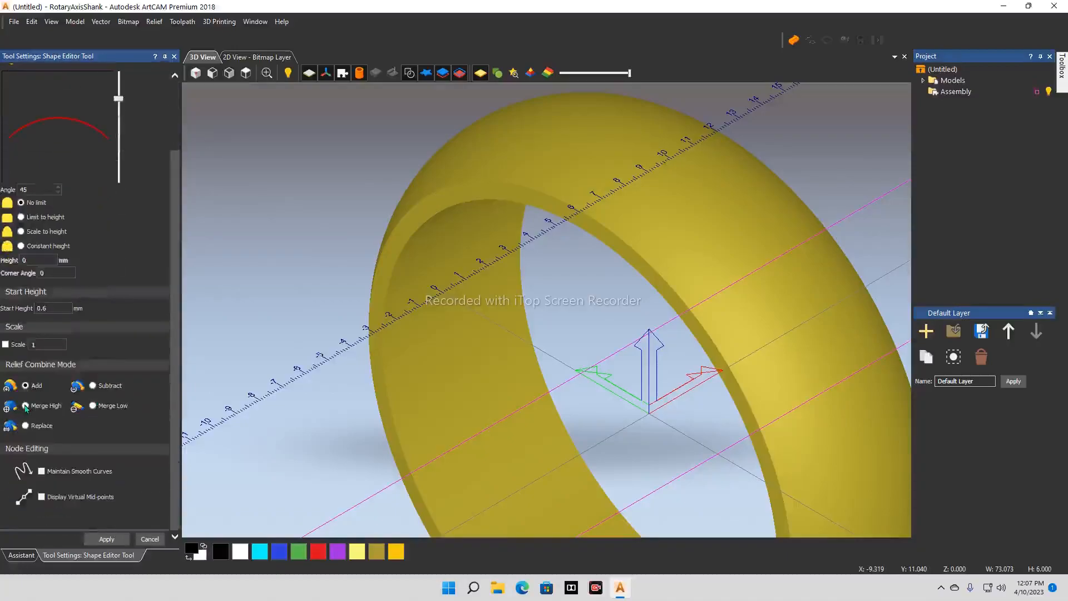
pyautogui.scroll(3, 89, 309)
pyautogui.scroll(-3, 89, 310)
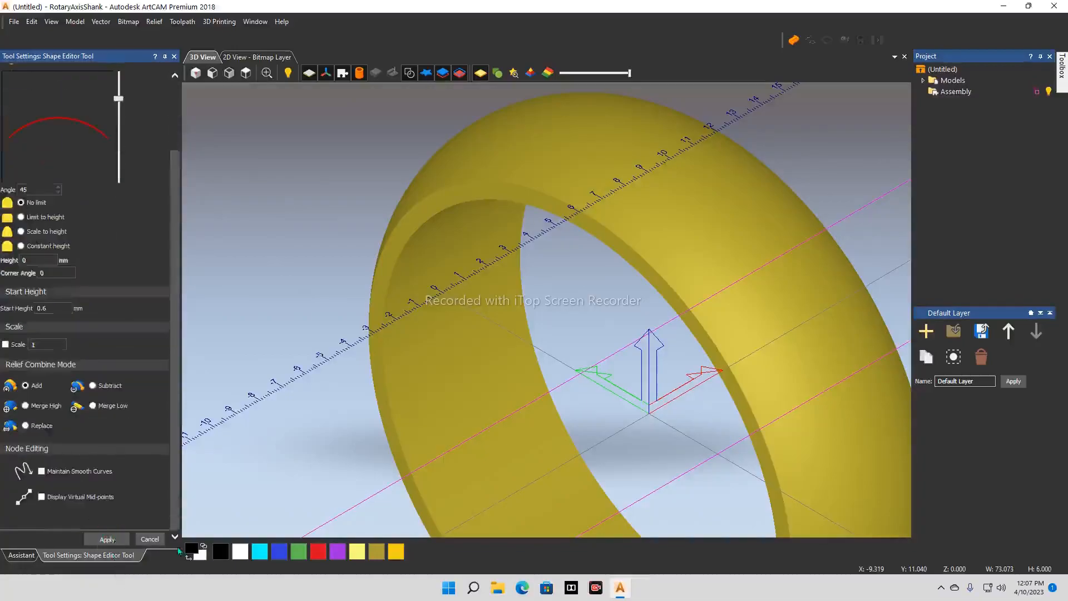
pyautogui.click(150, 539)
pyautogui.scroll(-4, 499, 297)
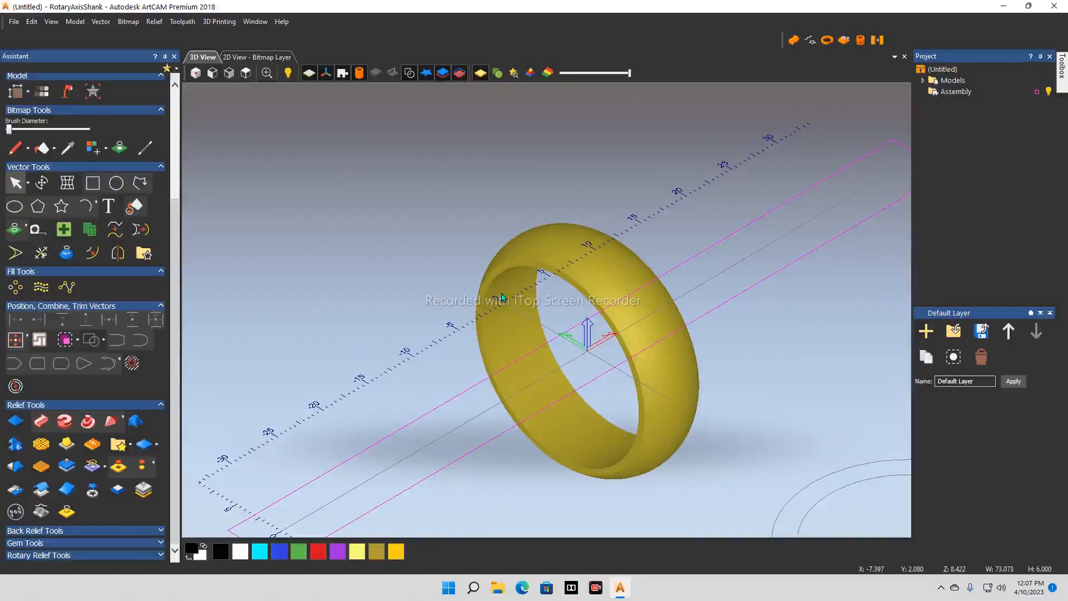
# - Browse the relief clipart libraries and insert Weave6 from the Weaves library
pyautogui.click(120, 449)
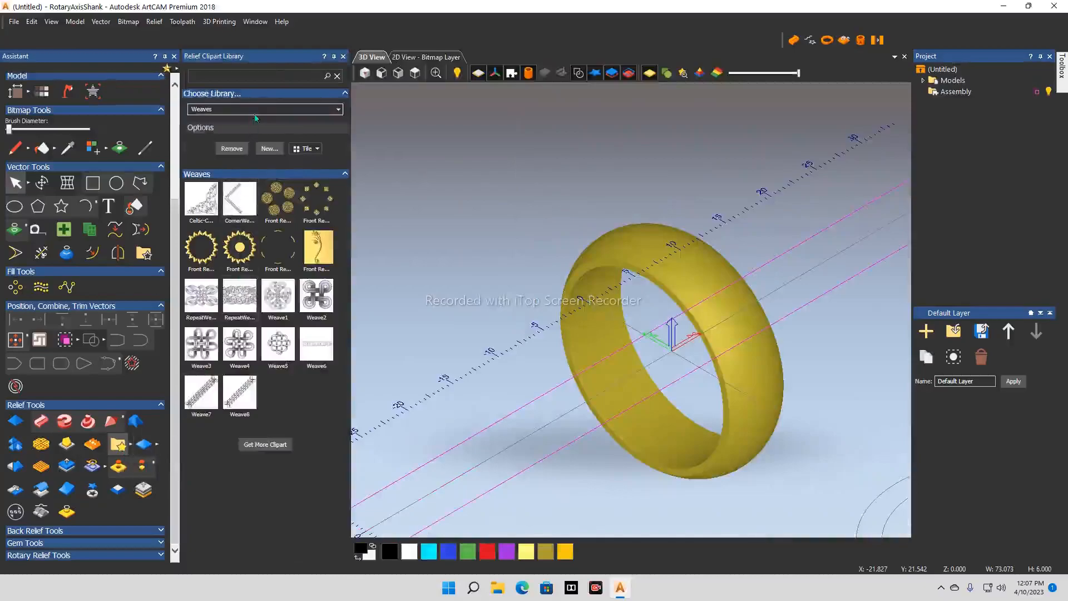
pyautogui.click(257, 113)
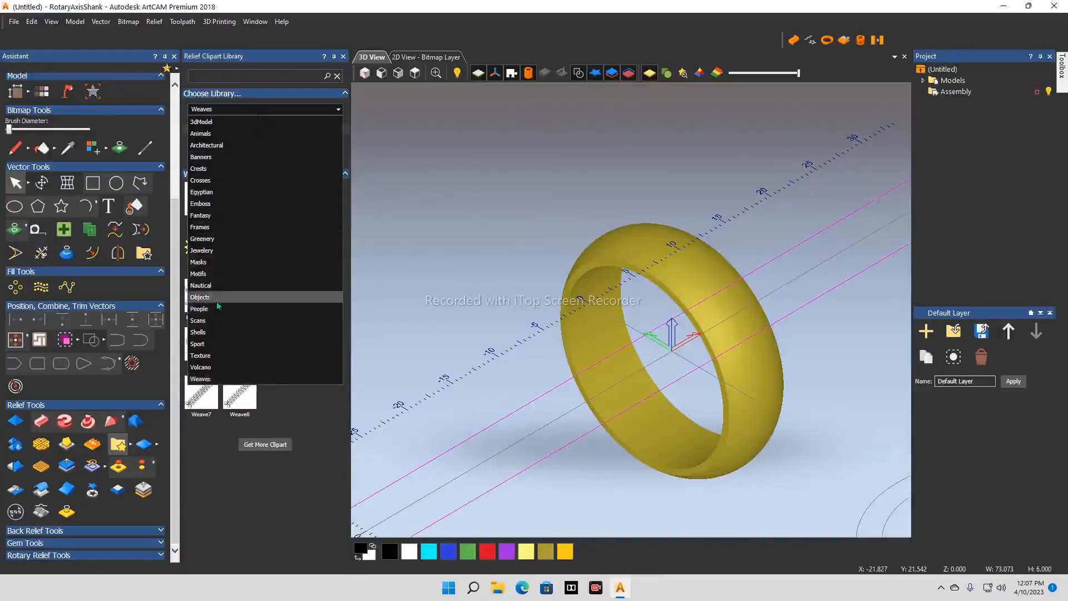
pyautogui.click(217, 250)
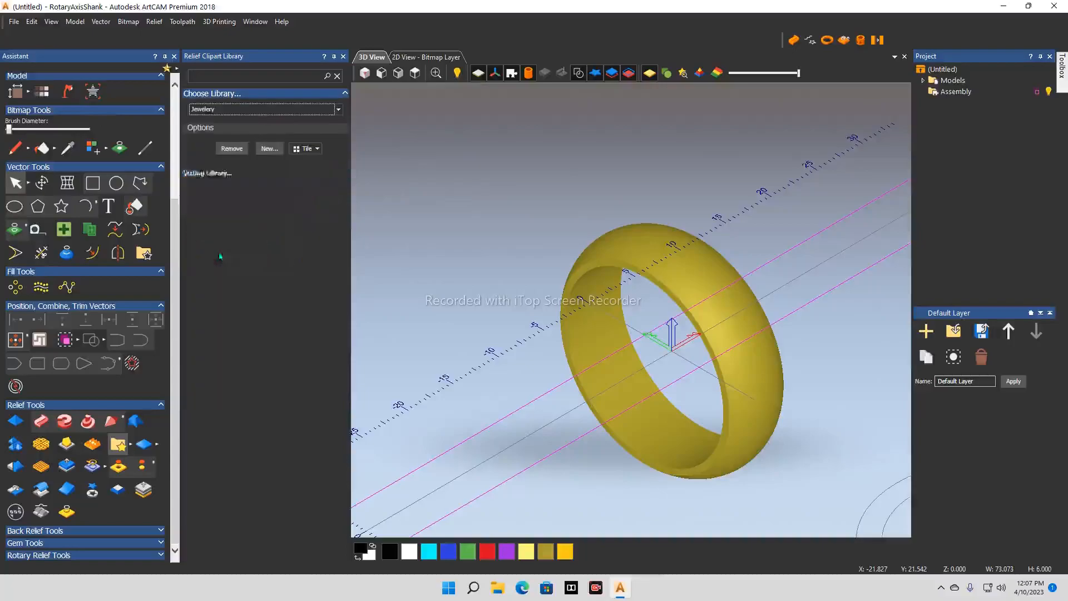
pyautogui.click(263, 110)
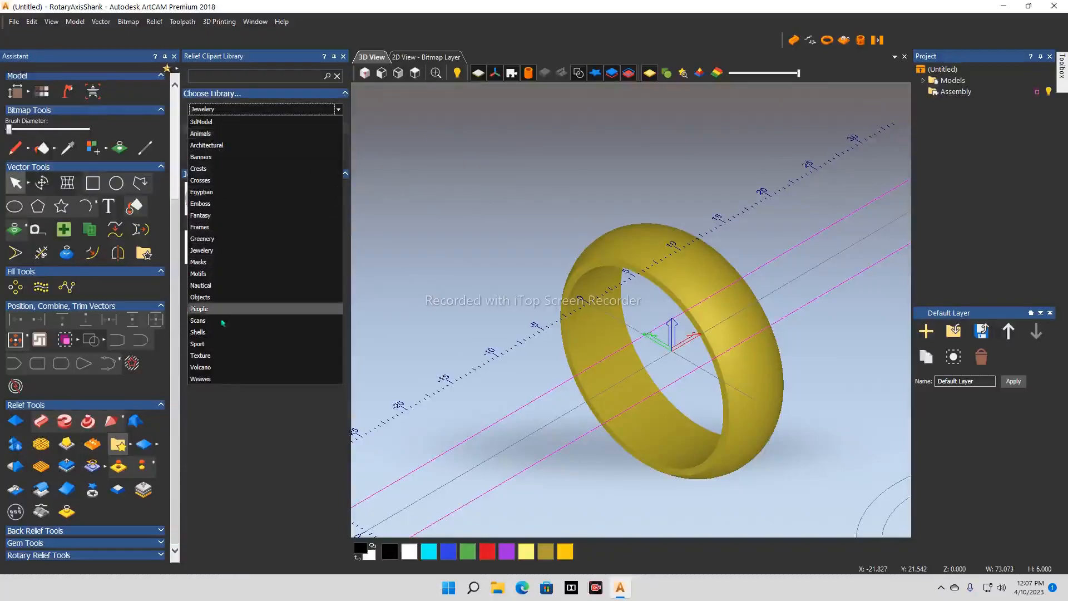
pyautogui.click(219, 378)
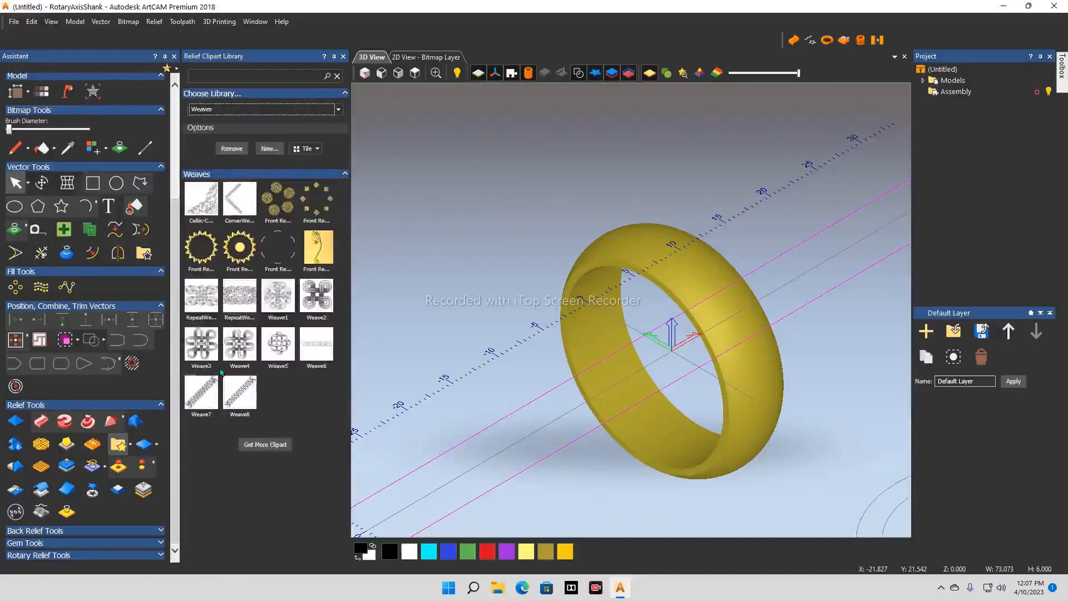
pyautogui.doubleClick(316, 345)
pyautogui.scroll(-5, 596, 377)
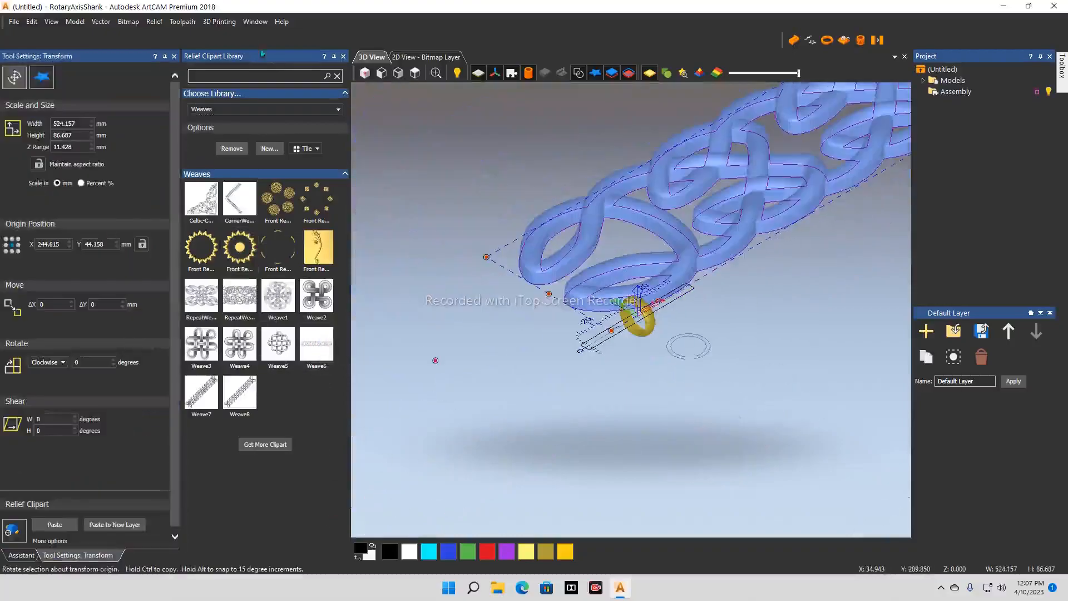
# - Centre the weave relief on the origin and scale it to 5 mm wide and 1 mm high
pyautogui.click(365, 73)
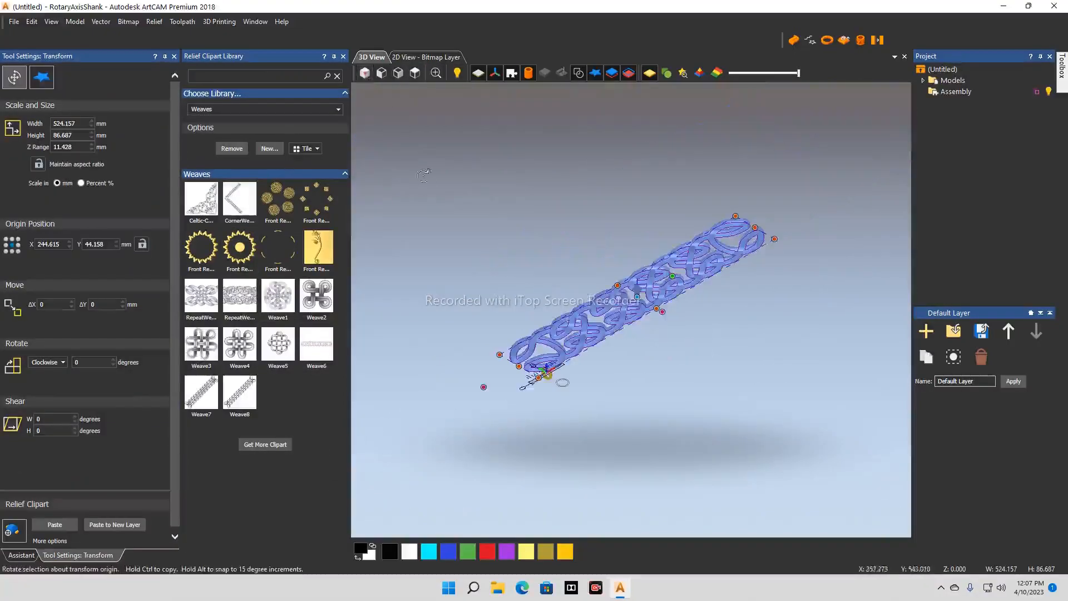
pyautogui.press('F9')
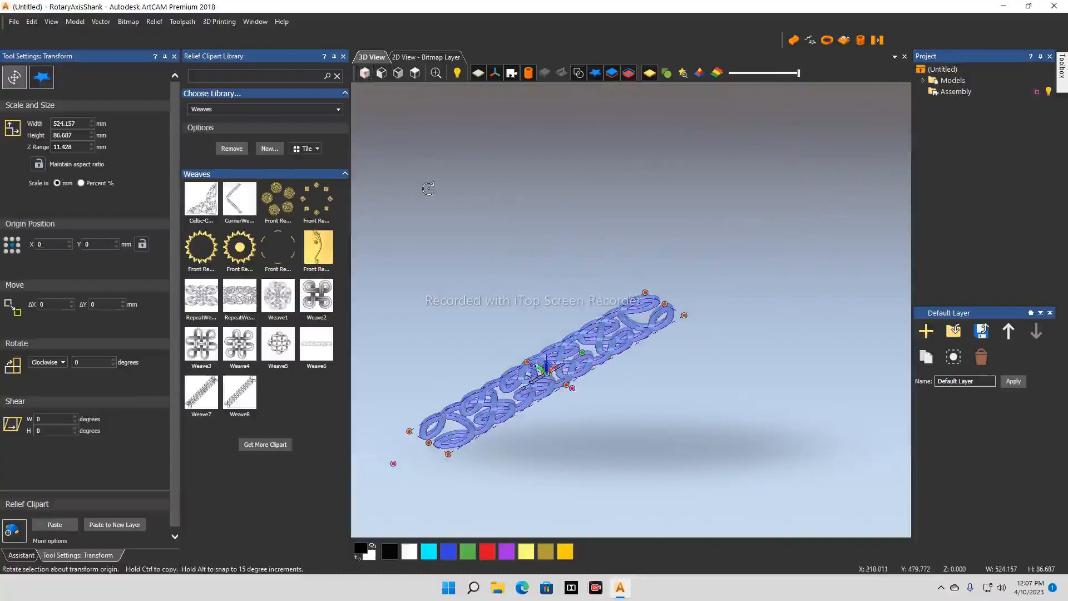
pyautogui.moveTo(81, 124); pyautogui.dragTo(51, 135)
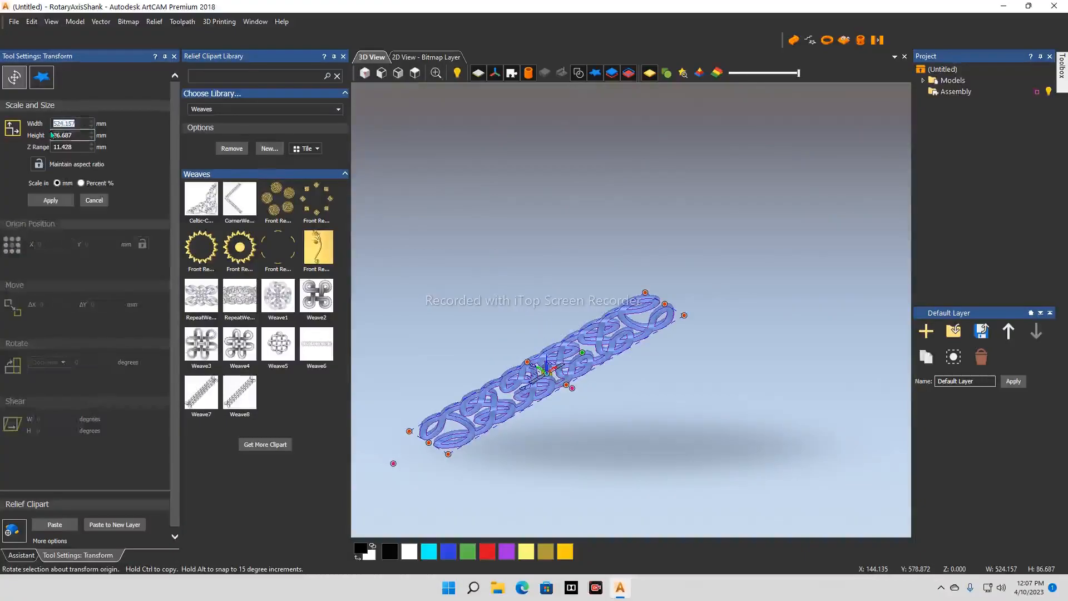
pyautogui.write('5')
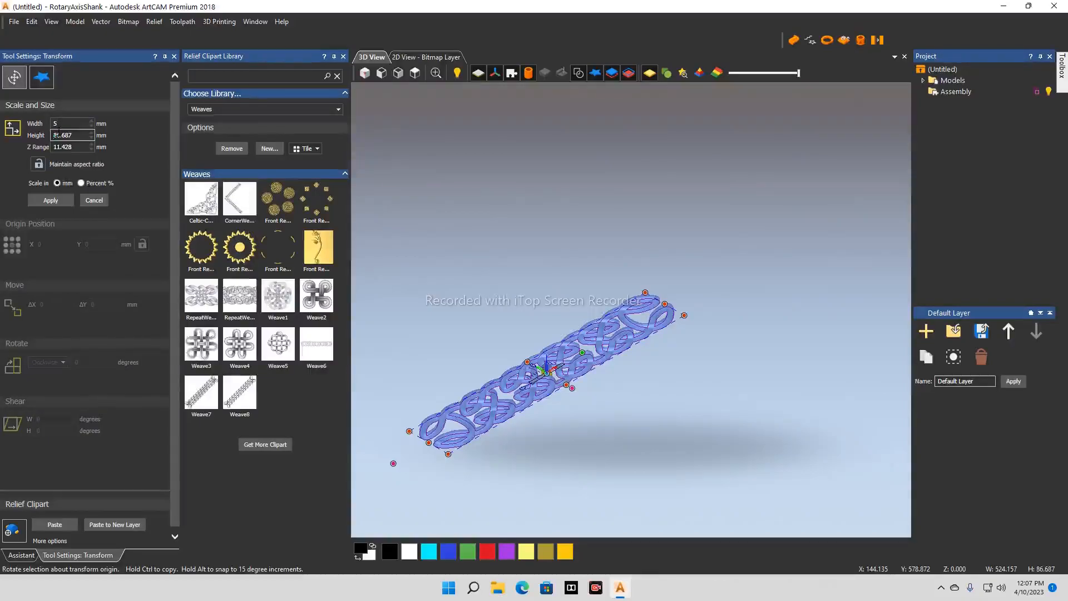
pyautogui.moveTo(74, 136); pyautogui.dragTo(47, 144)
pyautogui.write('1')
pyautogui.click(51, 200)
# - Examine the scaled weave's size and placement on the ring band from above
pyautogui.click(415, 77)
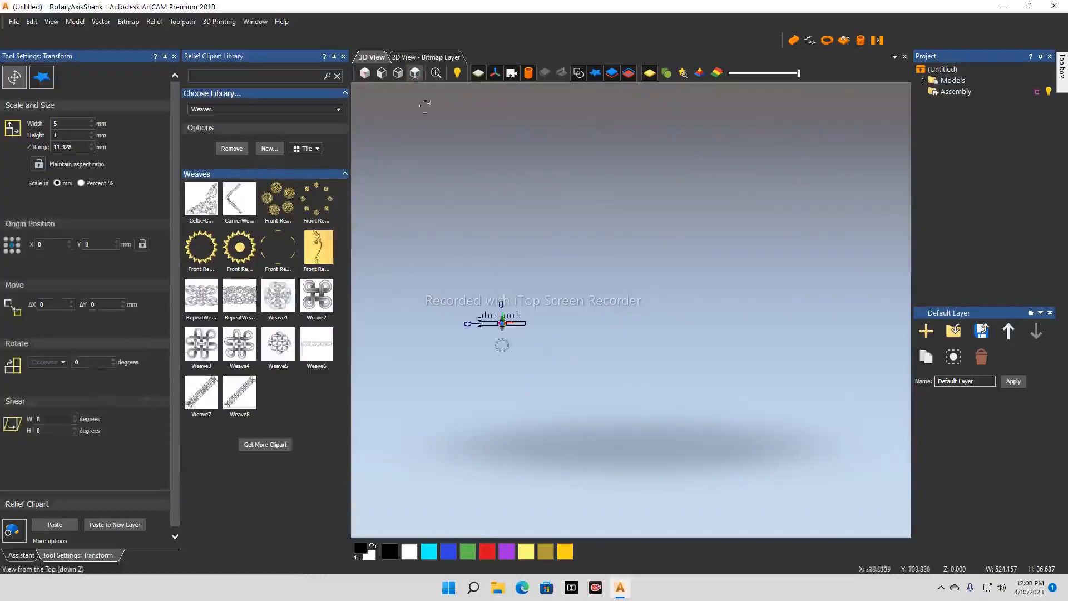
pyautogui.scroll(5, 616, 278)
pyautogui.scroll(3, 617, 281)
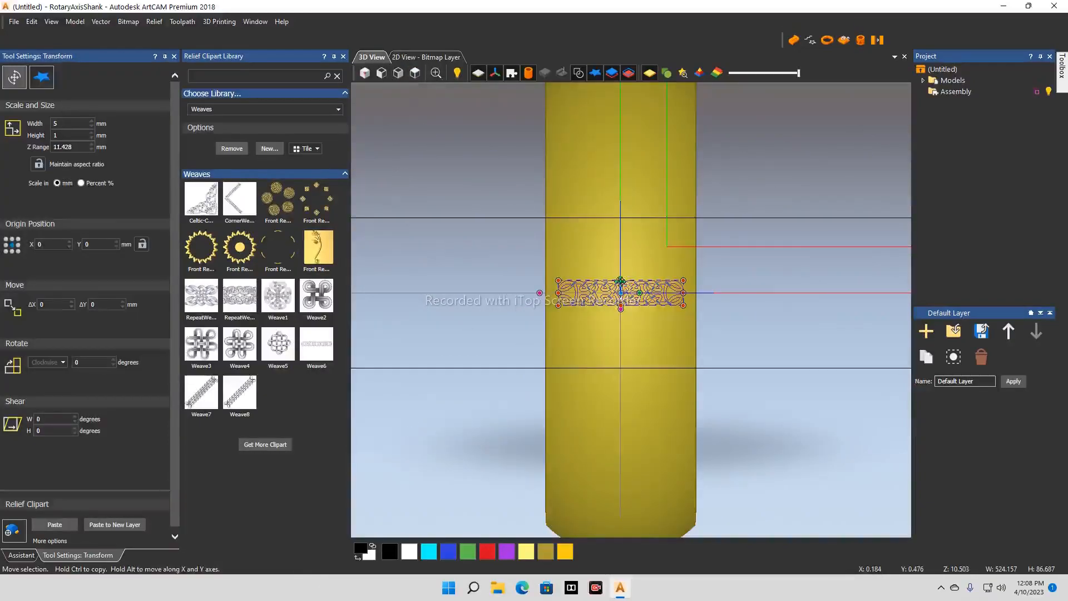
pyautogui.scroll(-3, 623, 289)
pyautogui.scroll(-5, 727, 284)
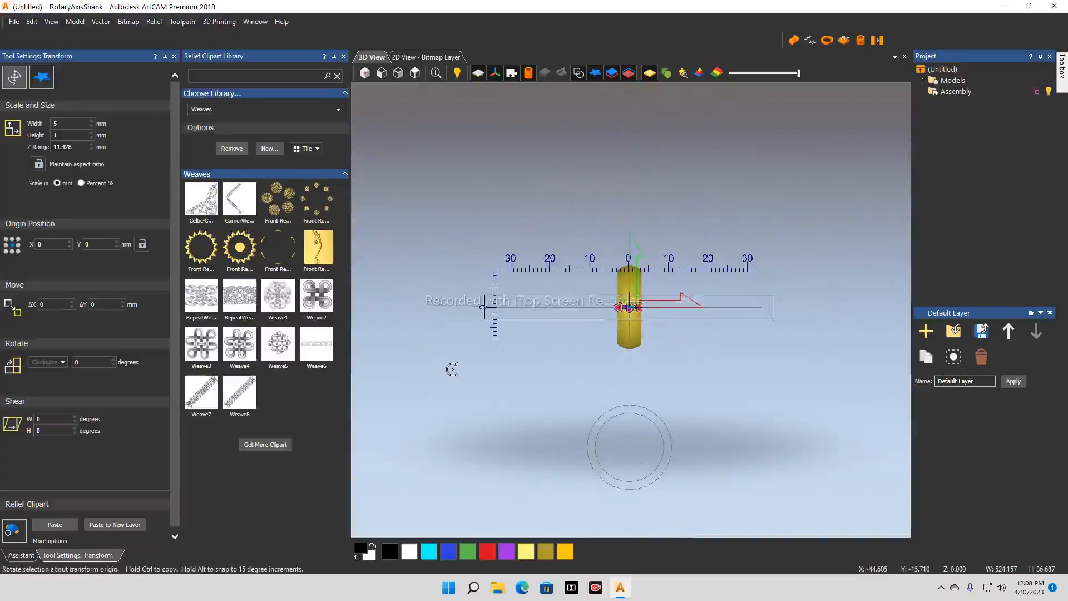
# - Move the weave relief off the ring band to about X -9.6 mm, Y -5.2 mm
pyautogui.scroll(3, 647, 310)
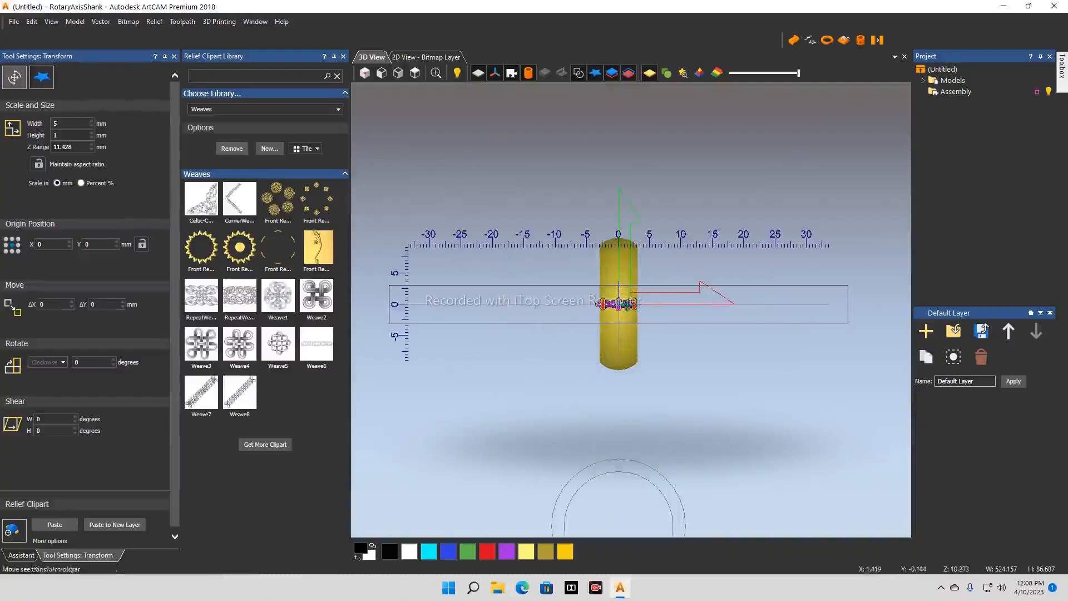
pyautogui.moveTo(616, 308); pyautogui.dragTo(559, 337)
pyautogui.scroll(2, 591, 315)
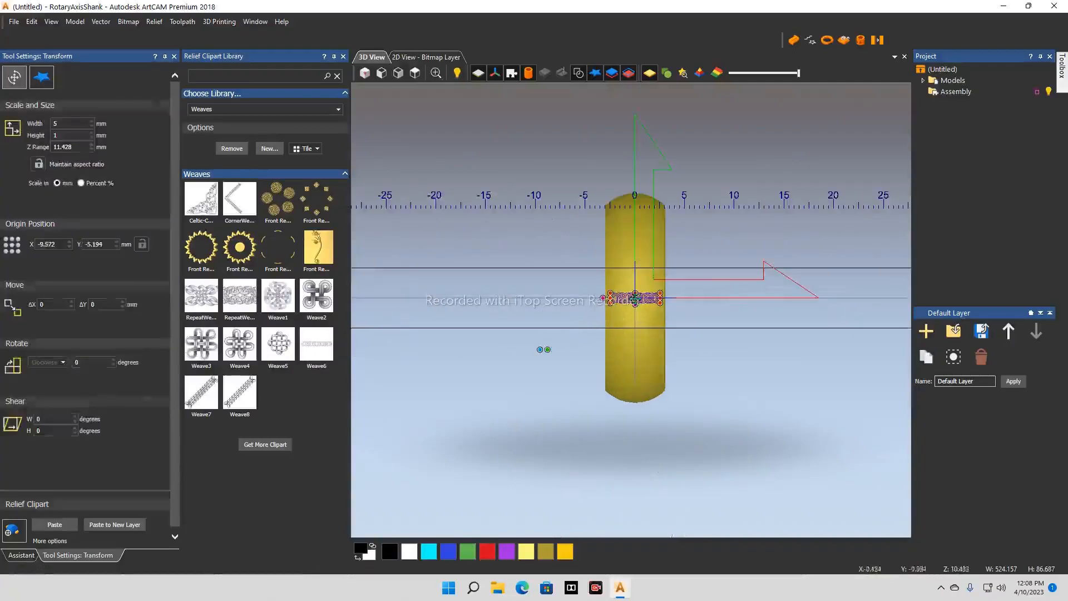
pyautogui.moveTo(634, 298); pyautogui.dragTo(536, 349)
pyautogui.scroll(-2, 689, 308)
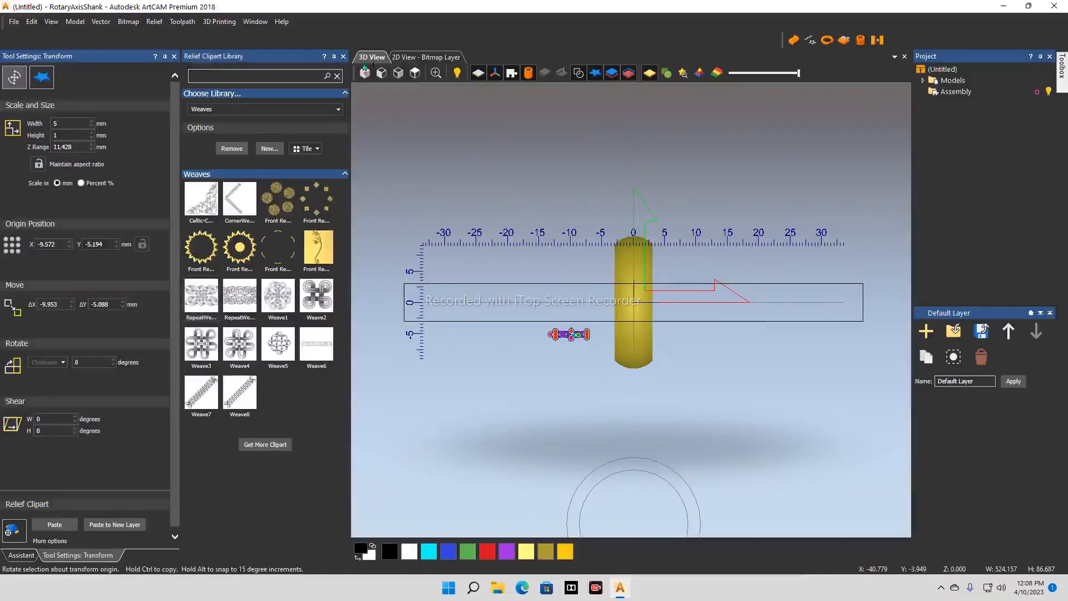
# - Check the weave relief's depth in an isometric view and set its Z range to 0.2 mm
pyautogui.click(365, 73)
pyautogui.scroll(6, 472, 389)
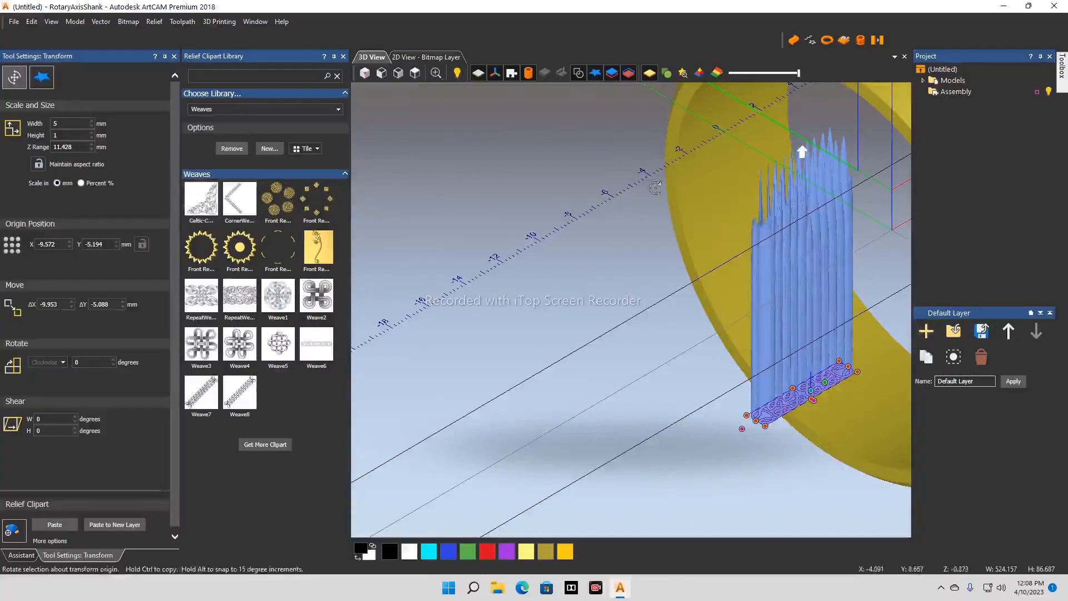
pyautogui.click(67, 146)
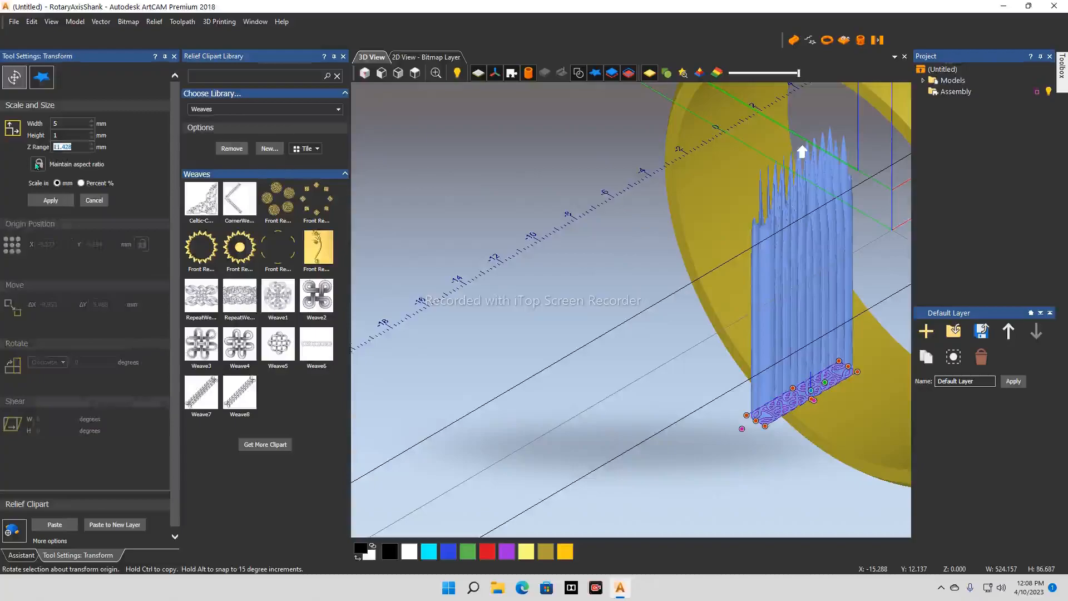
pyautogui.write('0.2')
pyautogui.press('Return')
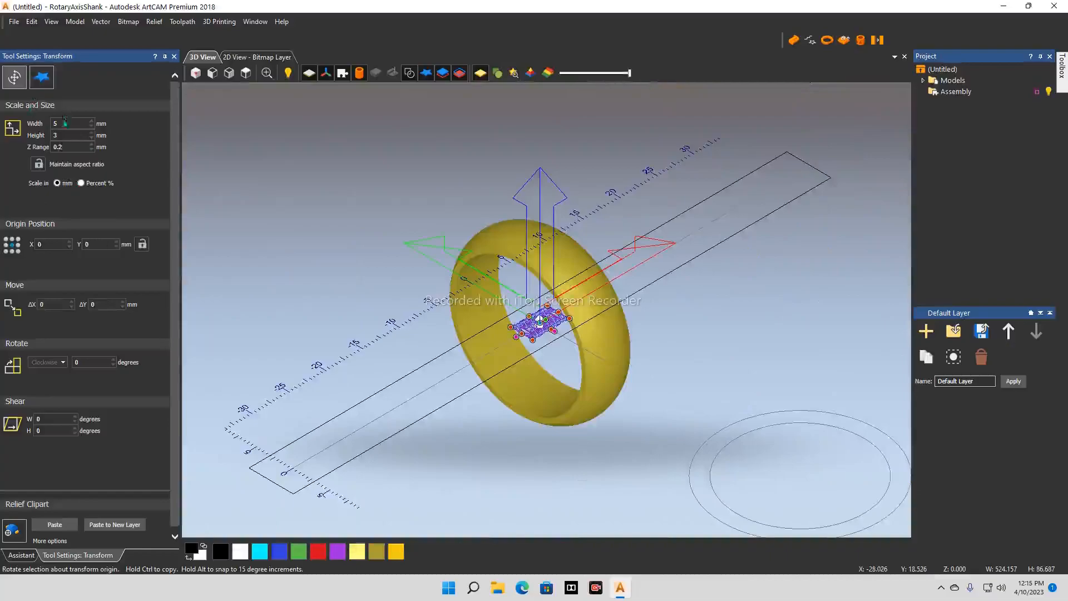
# - Scale the weave relief to 70 mm wide and 5 mm high
pyautogui.click(63, 124)
pyautogui.press('Return')
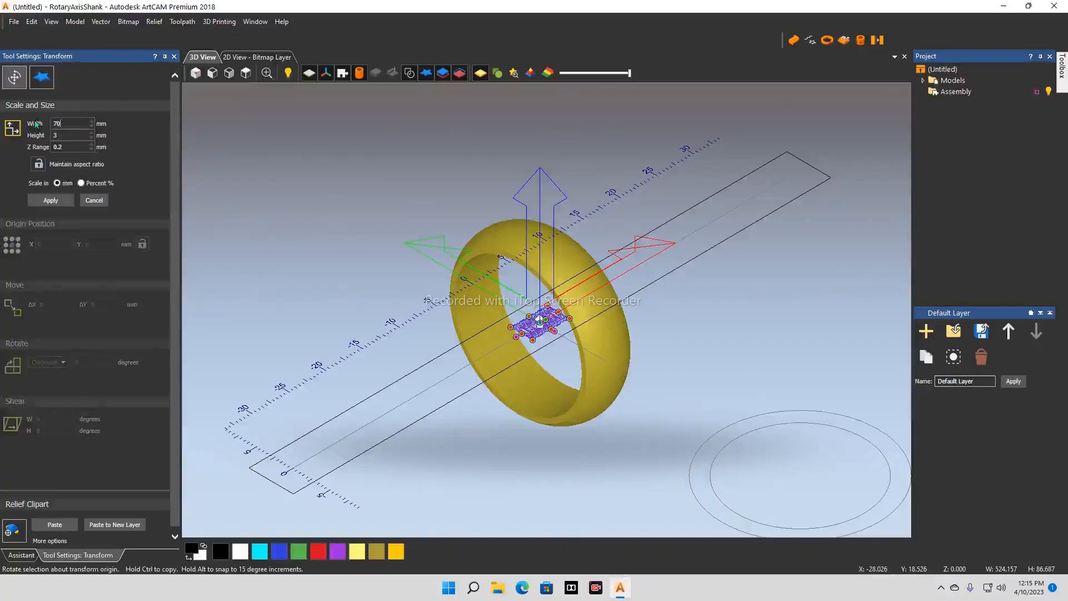
pyautogui.click(63, 200)
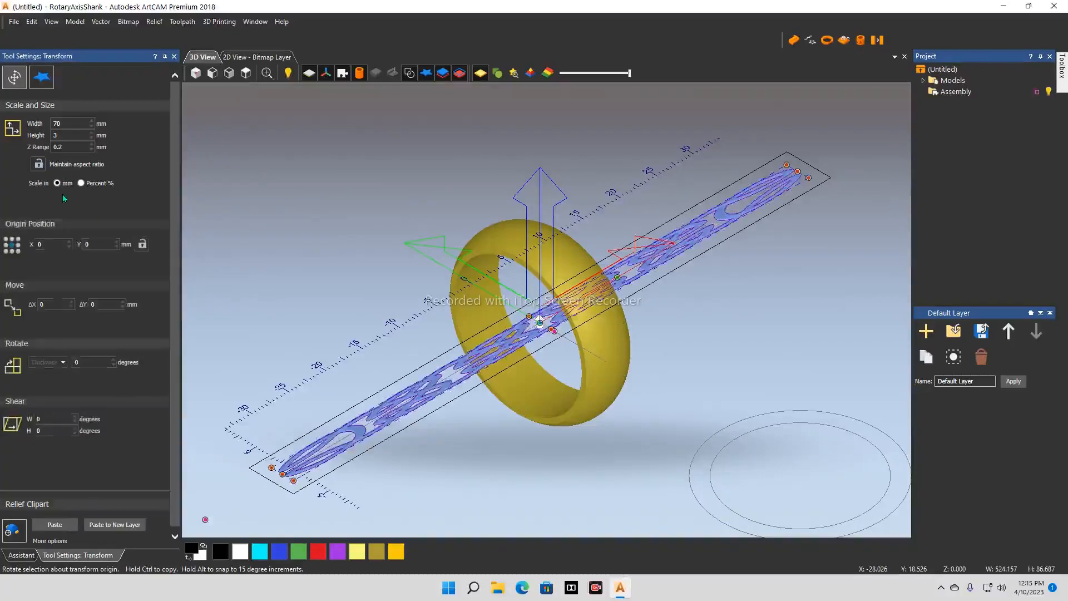
pyautogui.click(71, 135)
pyautogui.press('Return')
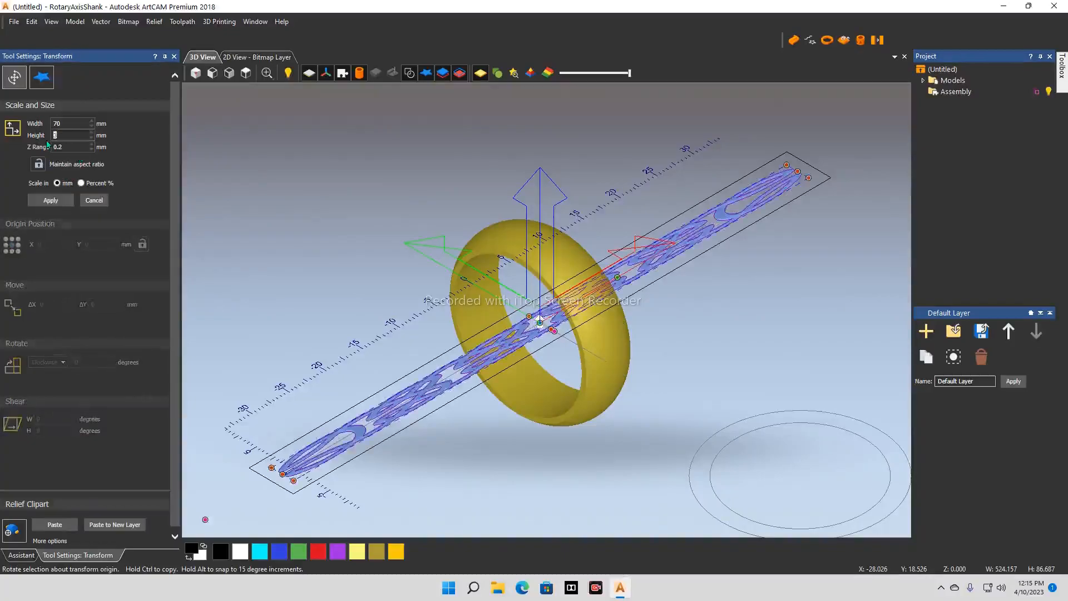
pyautogui.write('5')
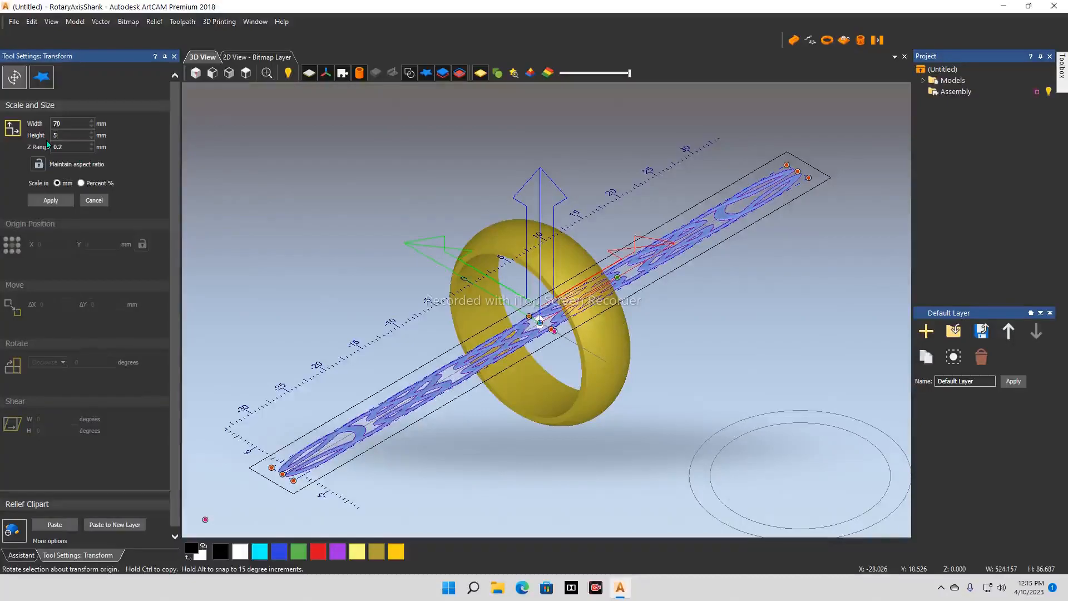
pyautogui.click(55, 203)
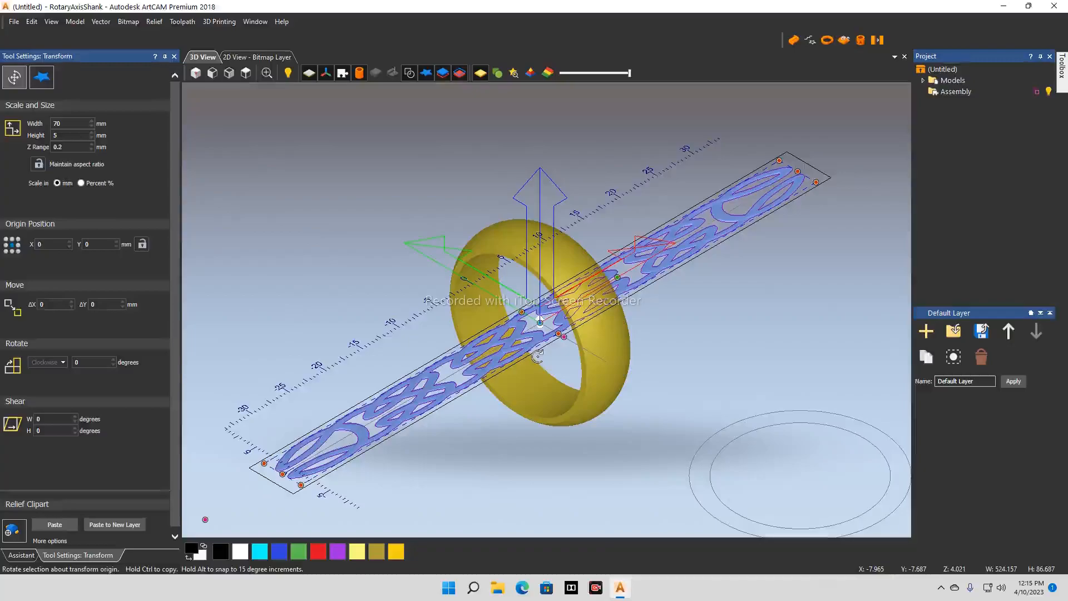
# - Set the weave relief's wrap projection to Wrap X and paste it onto the ring band
pyautogui.click(50, 541)
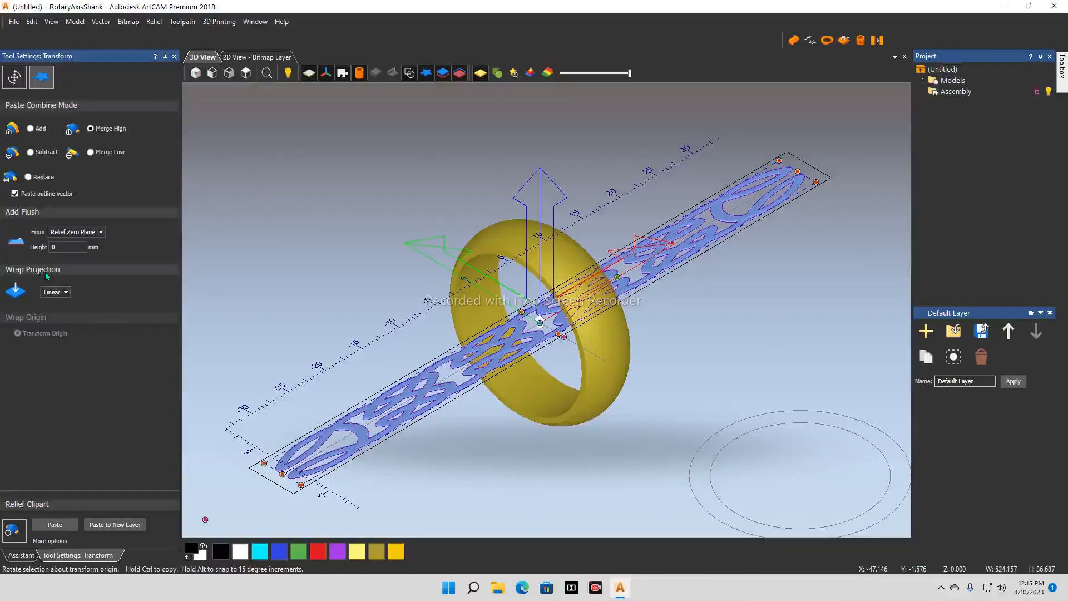
pyautogui.click(55, 292)
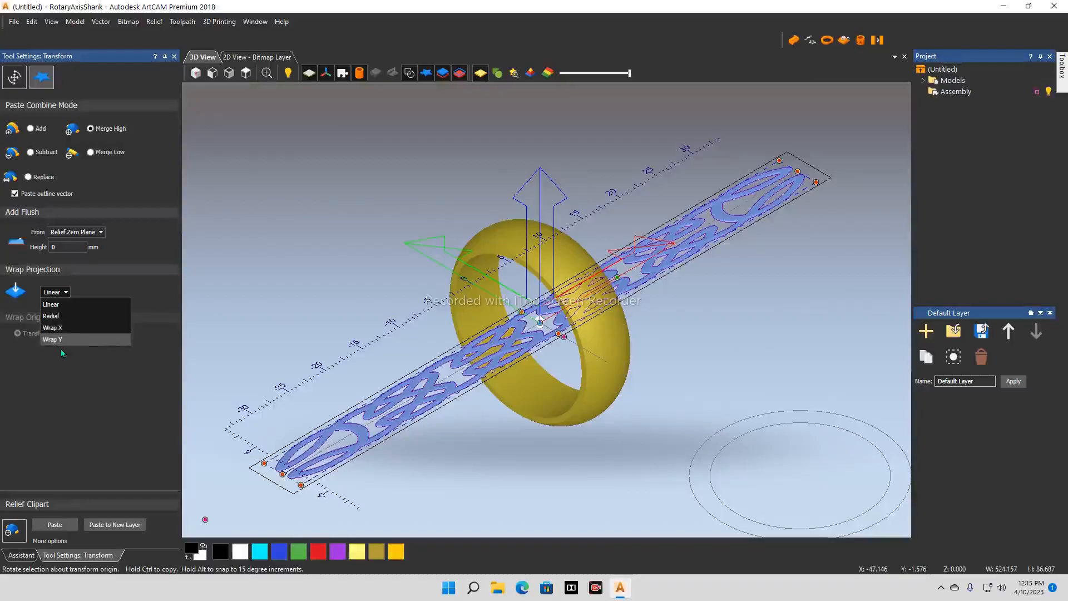
pyautogui.click(62, 329)
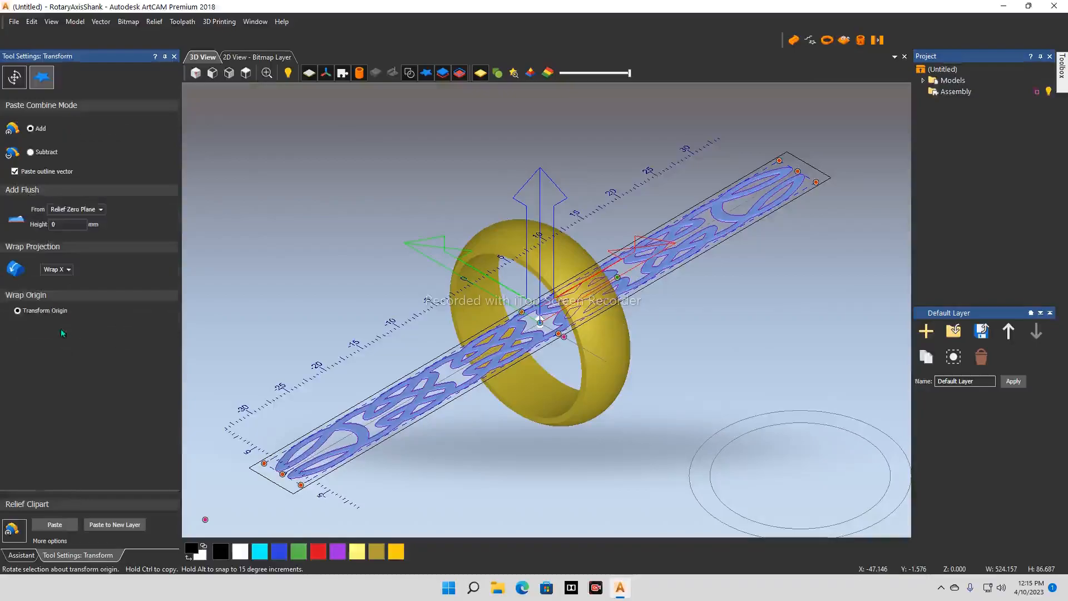
pyautogui.click(54, 525)
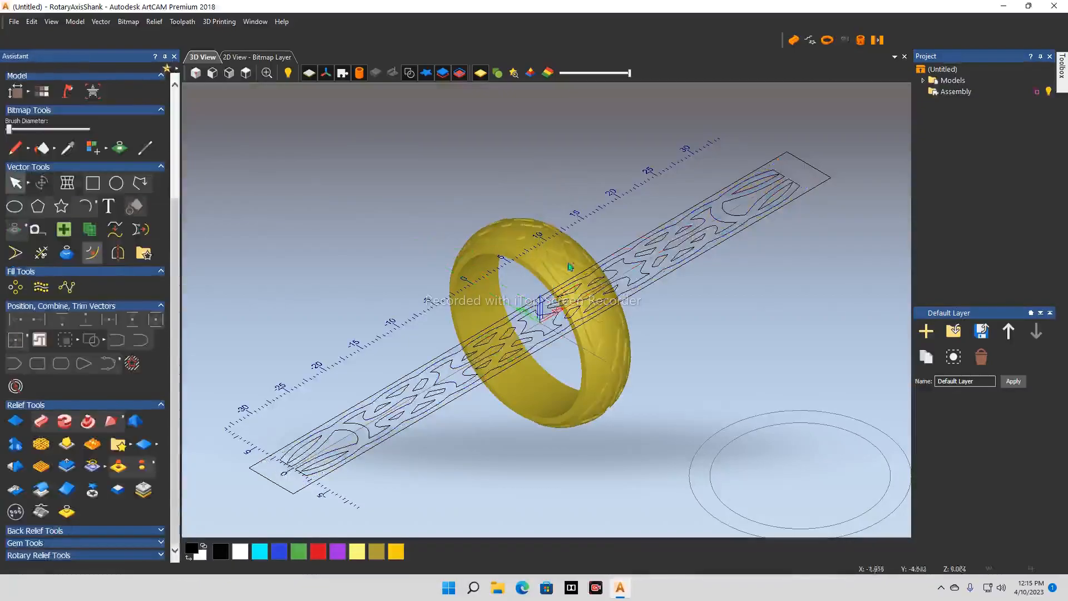
# - Examine the wrapped weave pattern on the ring band's outer surface from several angles and distances
pyautogui.scroll(3, 568, 303)
pyautogui.moveTo(627, 311); pyautogui.dragTo(603, 401)
pyautogui.moveTo(492, 263); pyautogui.dragTo(468, 240)
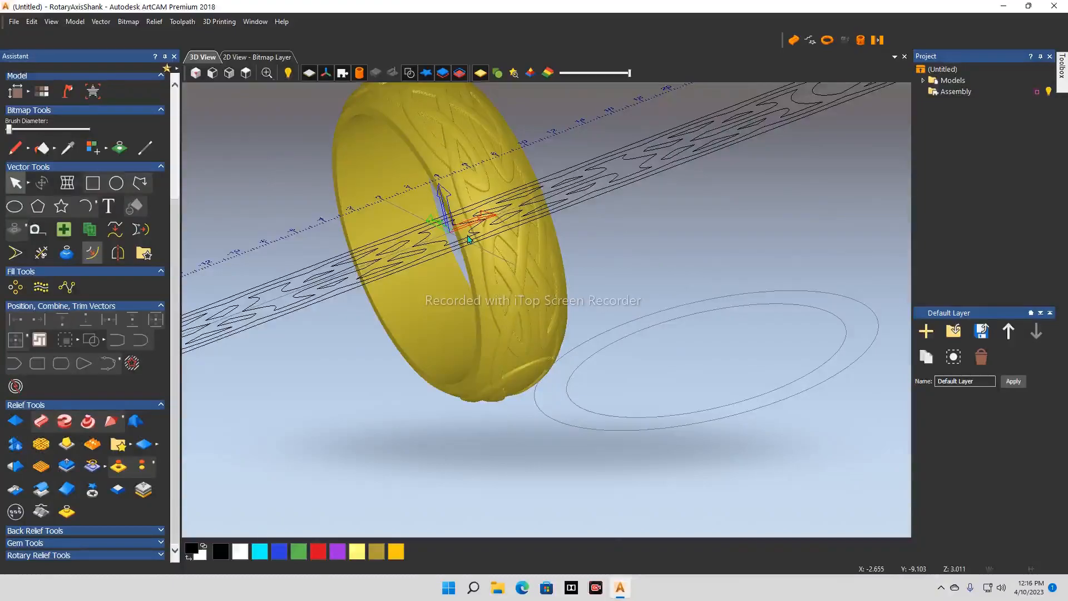
pyautogui.moveTo(577, 210); pyautogui.dragTo(520, 265)
pyautogui.scroll(-5, 484, 195)
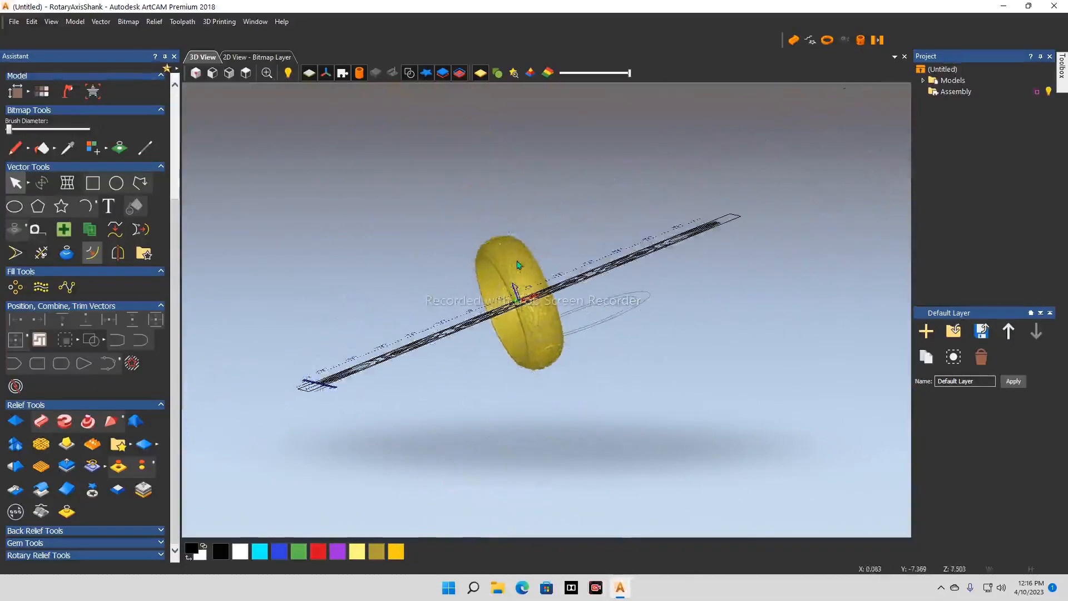
pyautogui.scroll(5, 522, 269)
pyautogui.scroll(3, 541, 292)
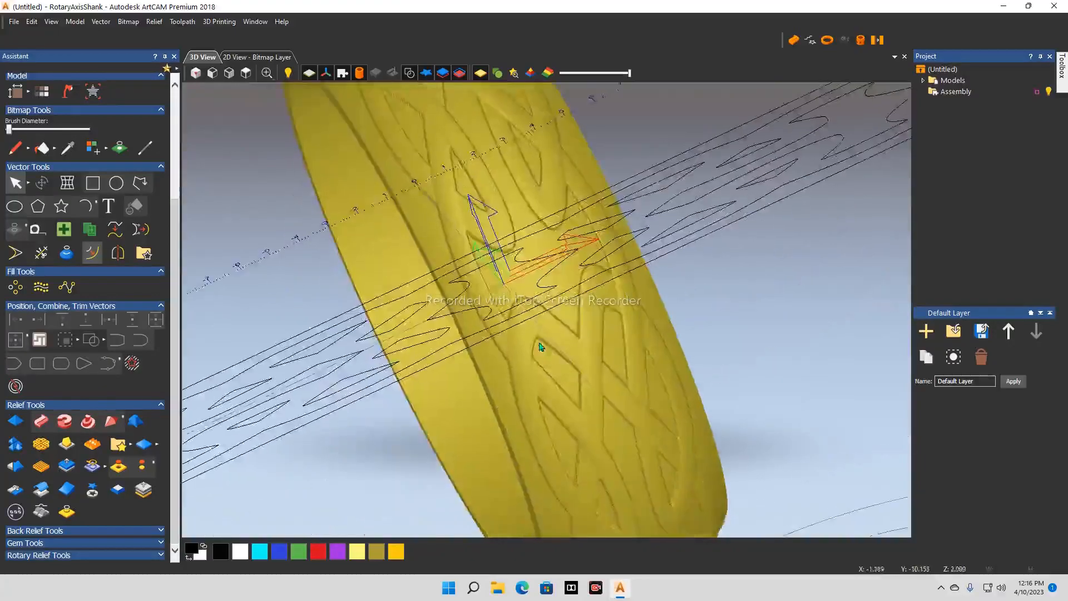